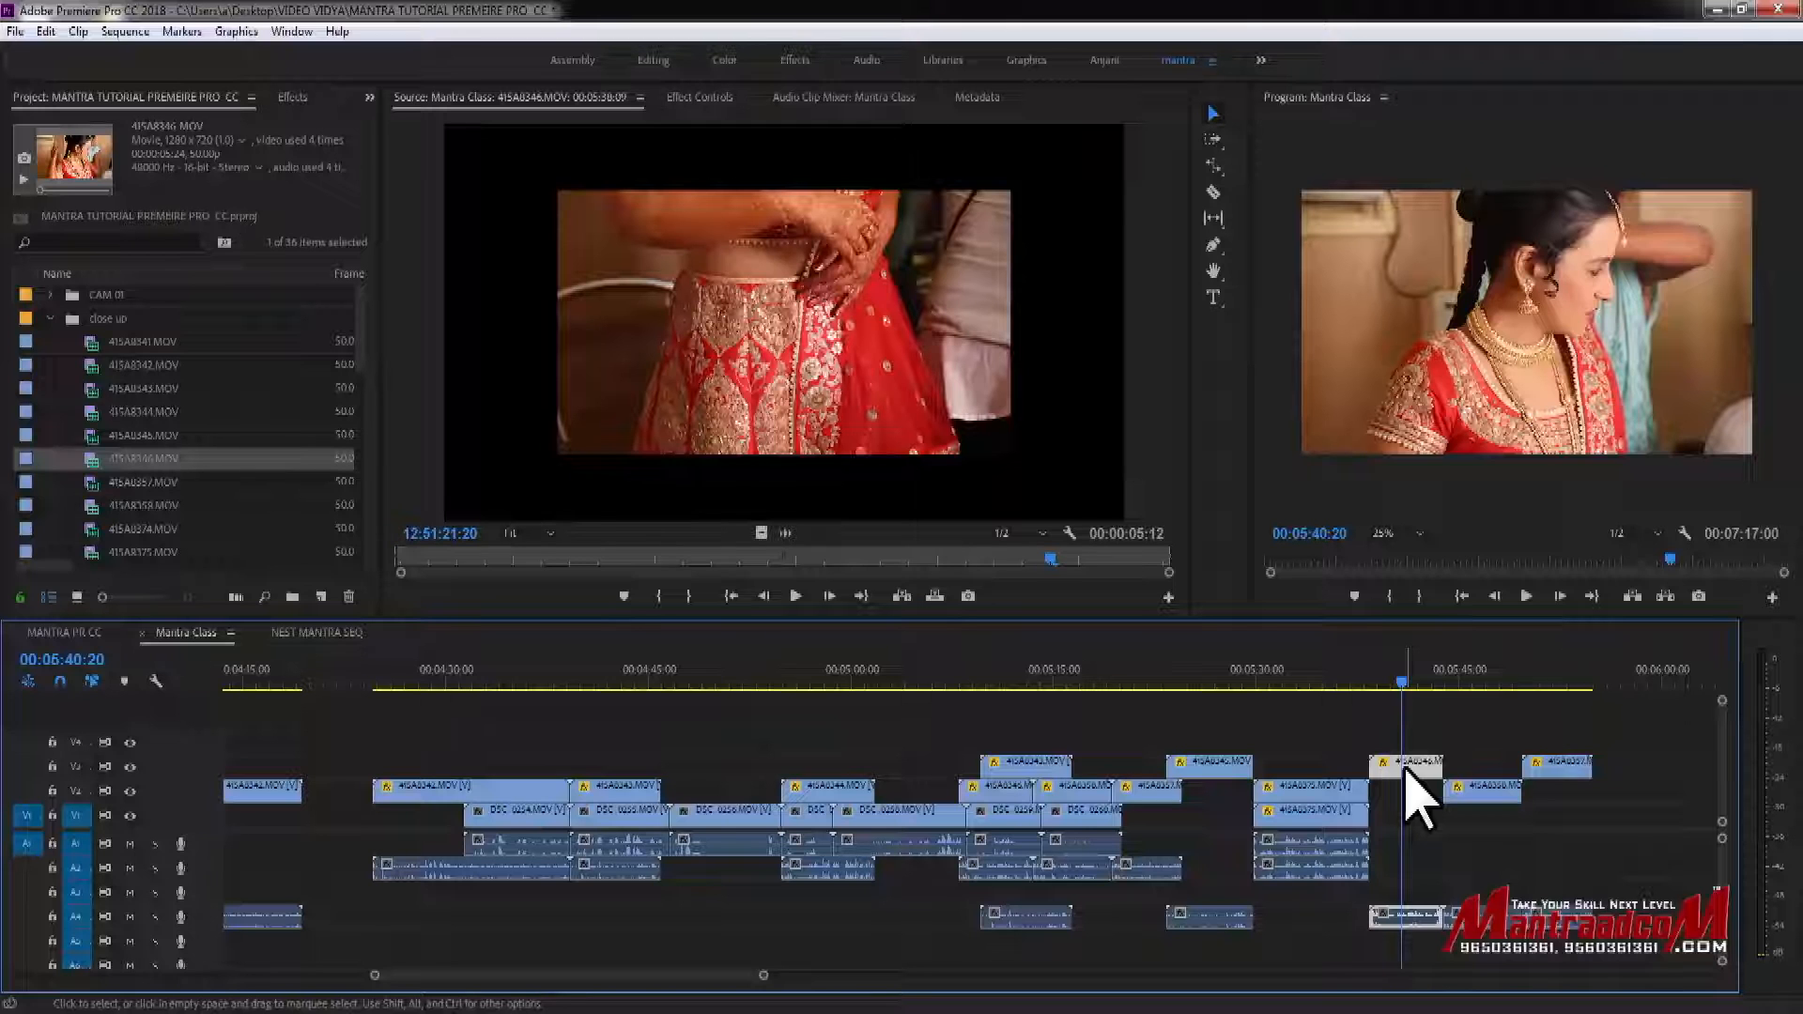
Open the frame hold options of clip 415A8346.MOV and set the hold to Sequence Timecode at frame 00:00:02:13.
right_click(1406, 765)
left_click(1378, 730)
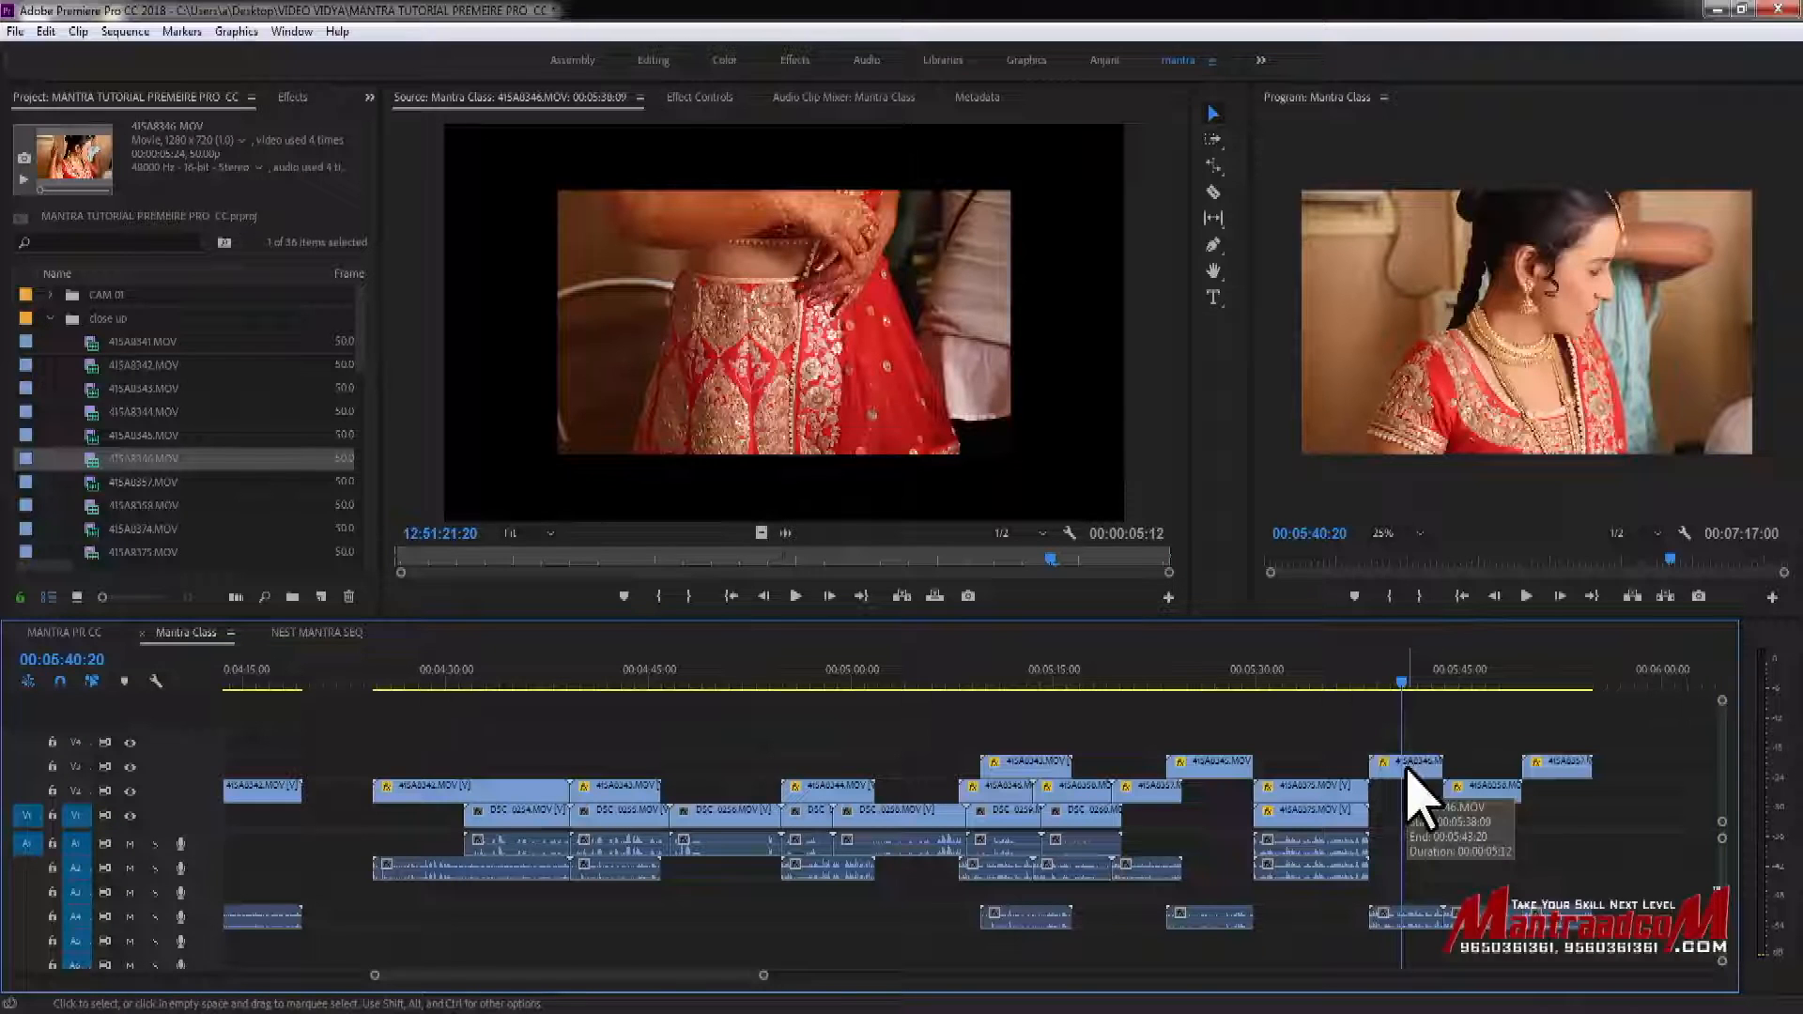
right_click(1408, 772)
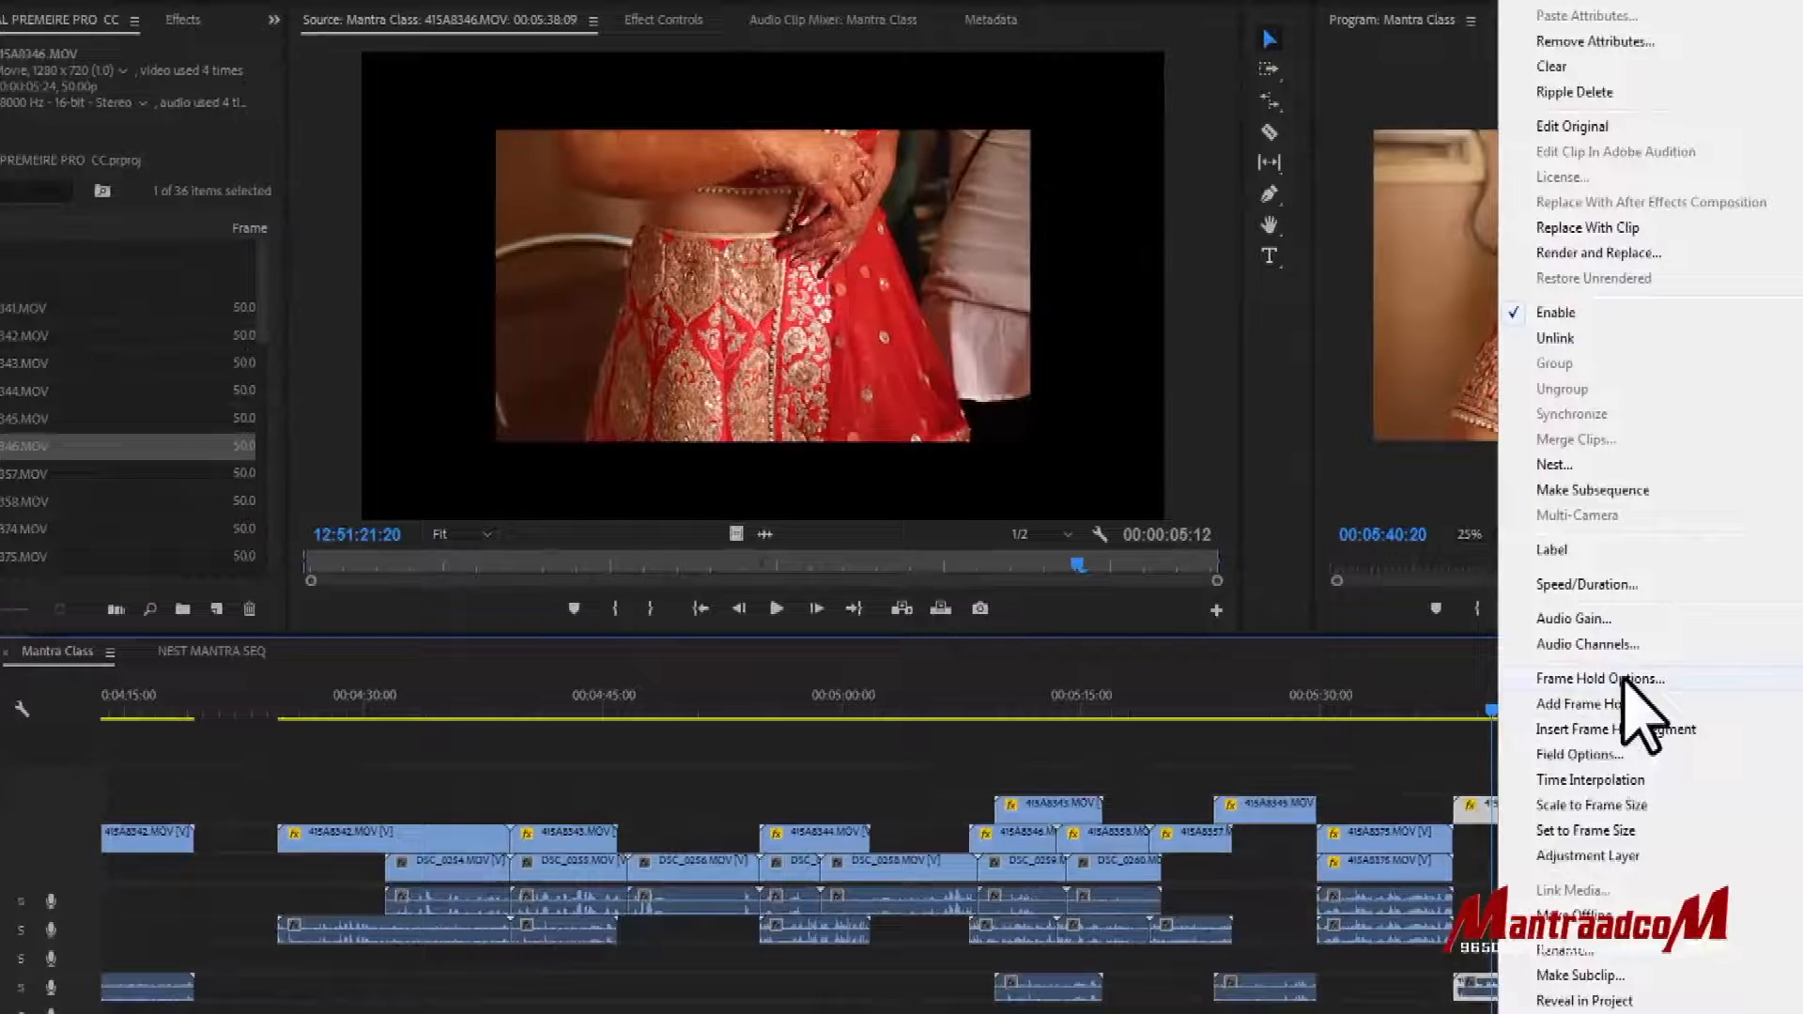
left_click(1639, 732)
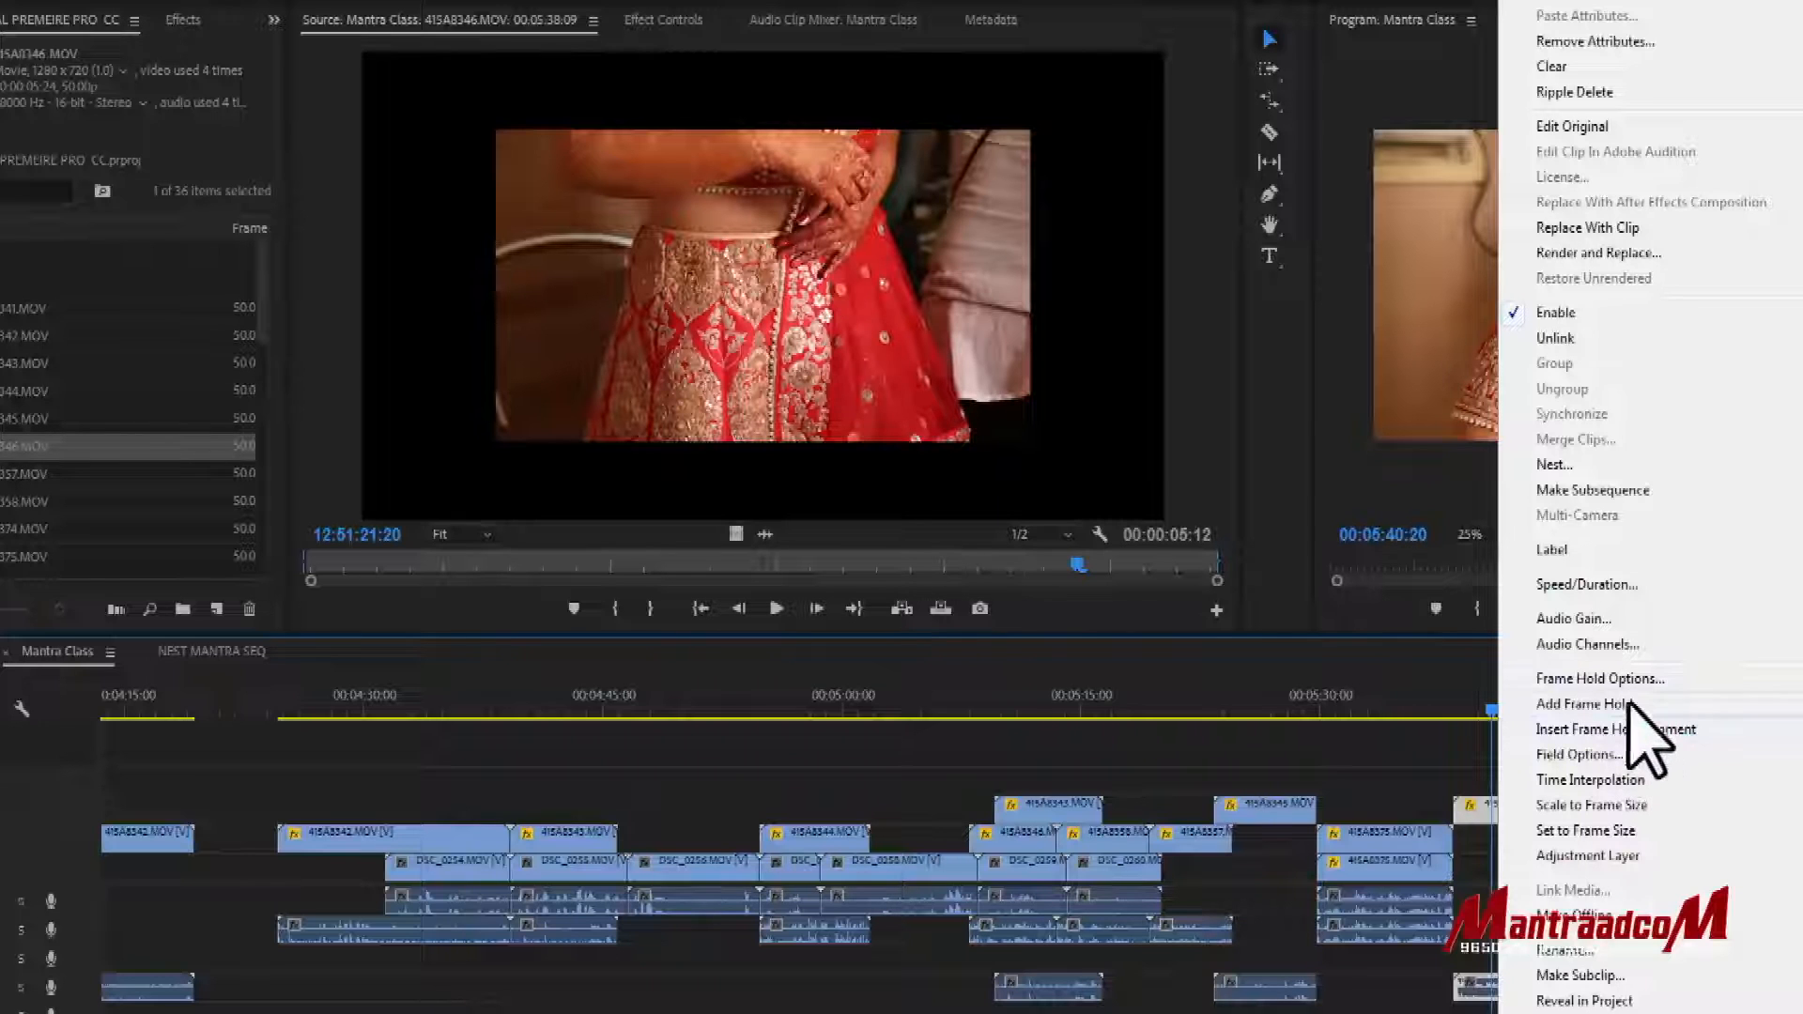
left_click(1612, 678)
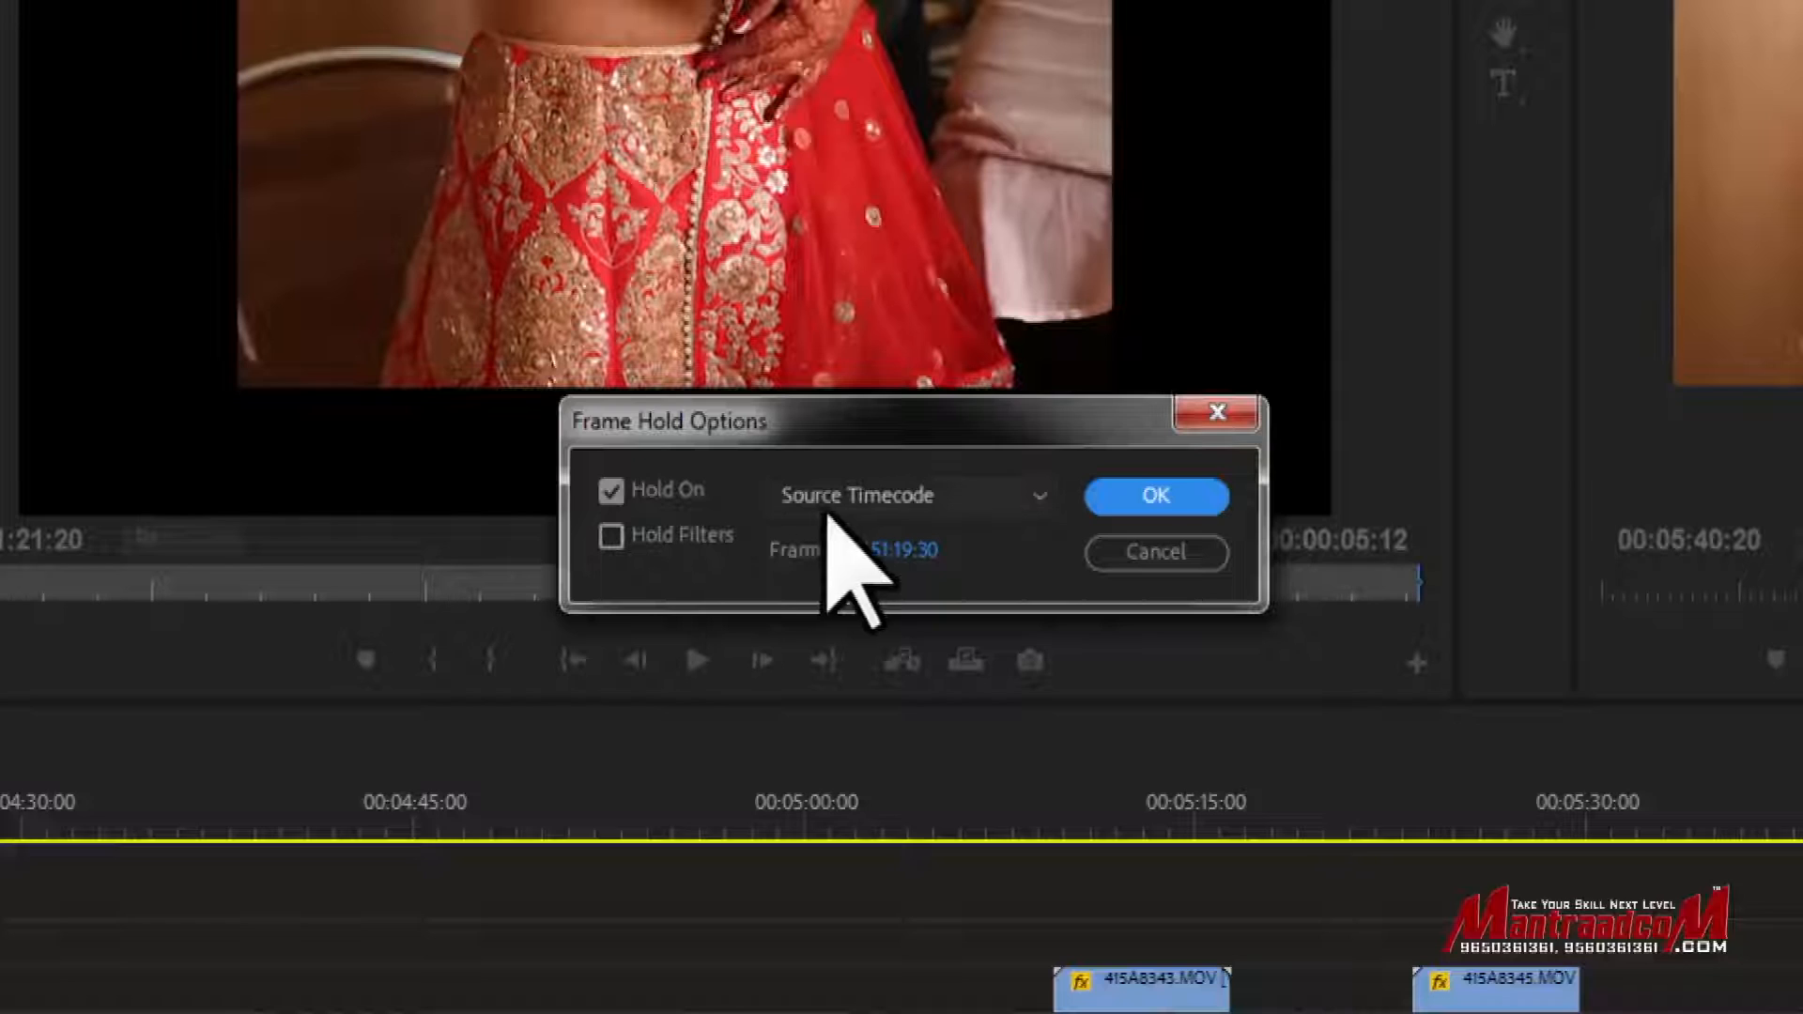
left_click(960, 502)
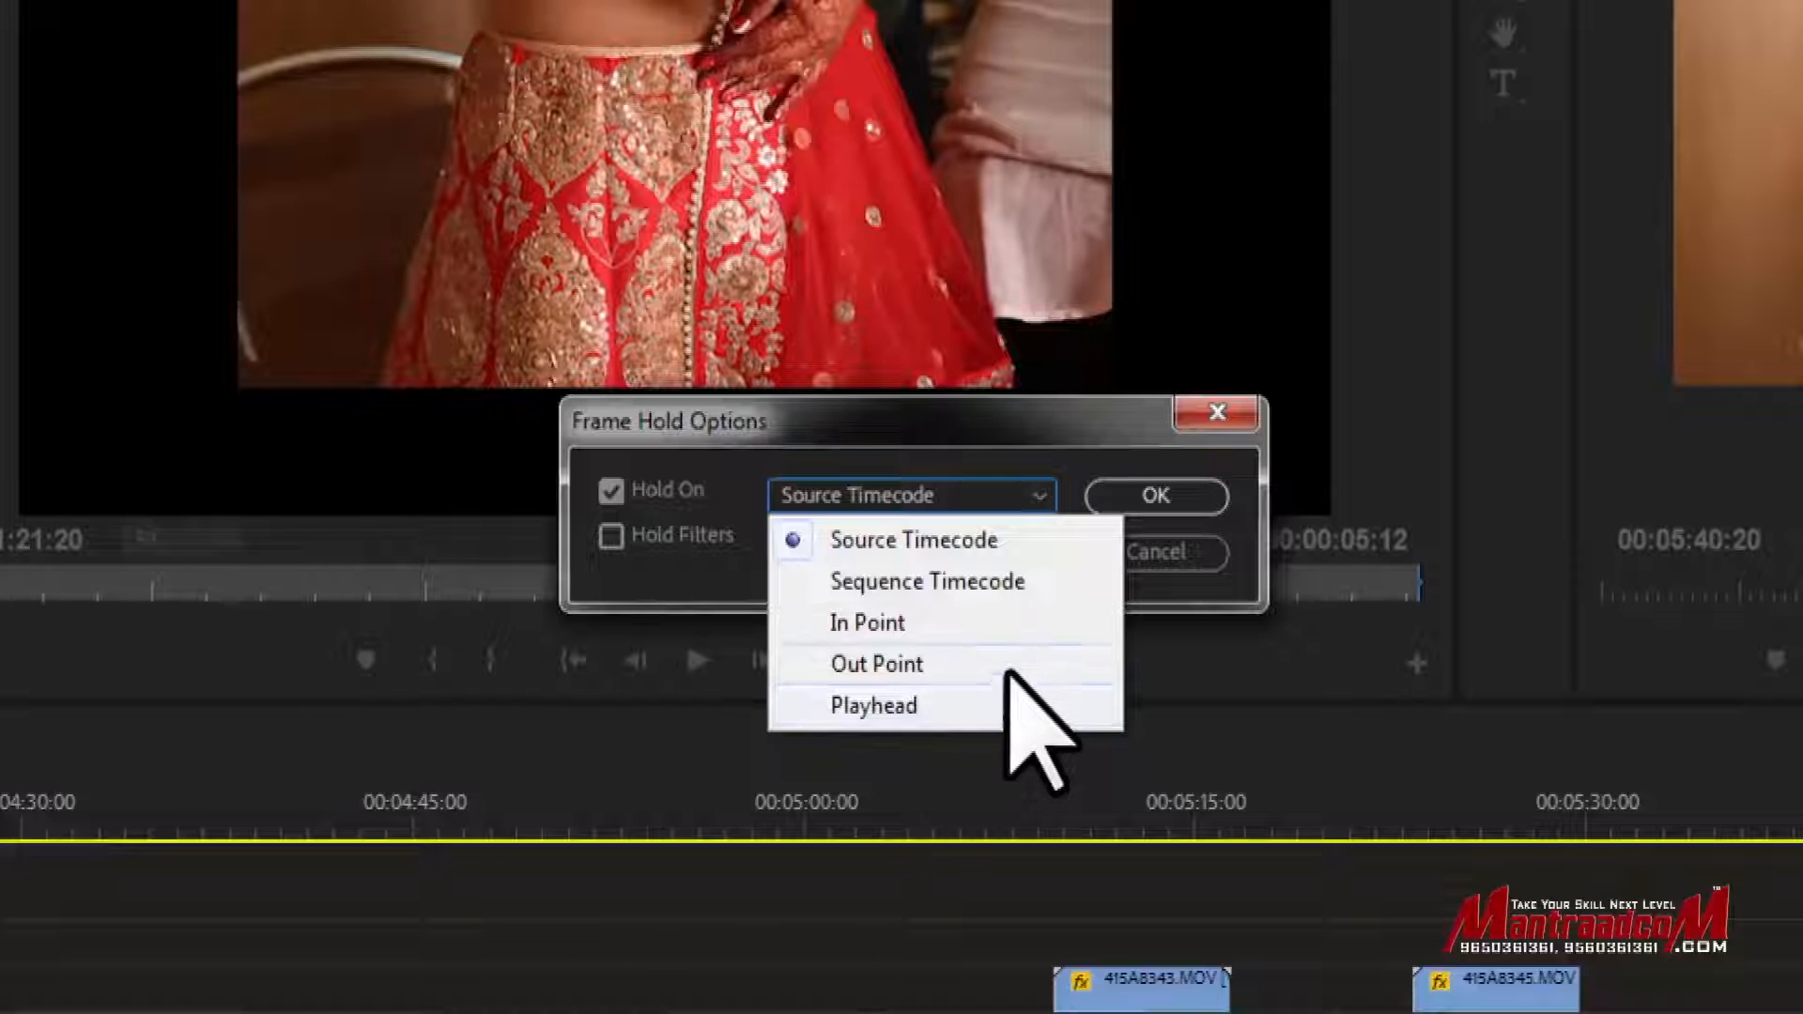
left_click(962, 545)
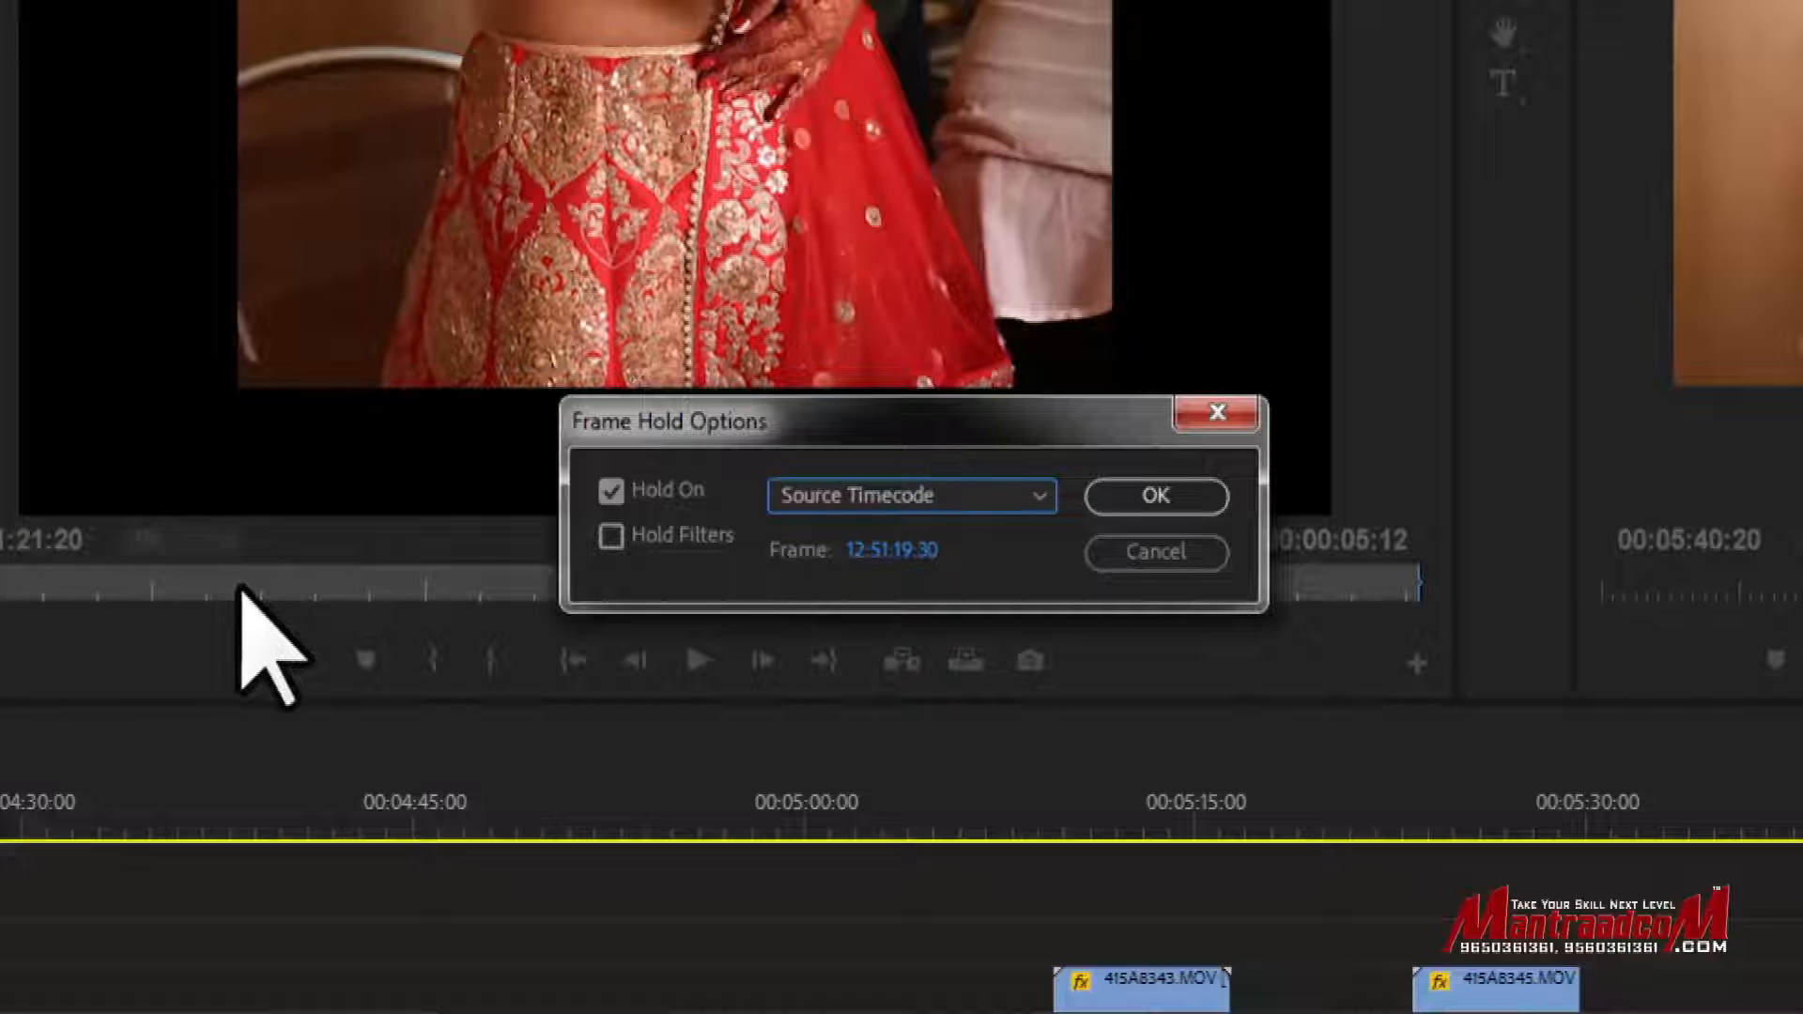
left_click(939, 498)
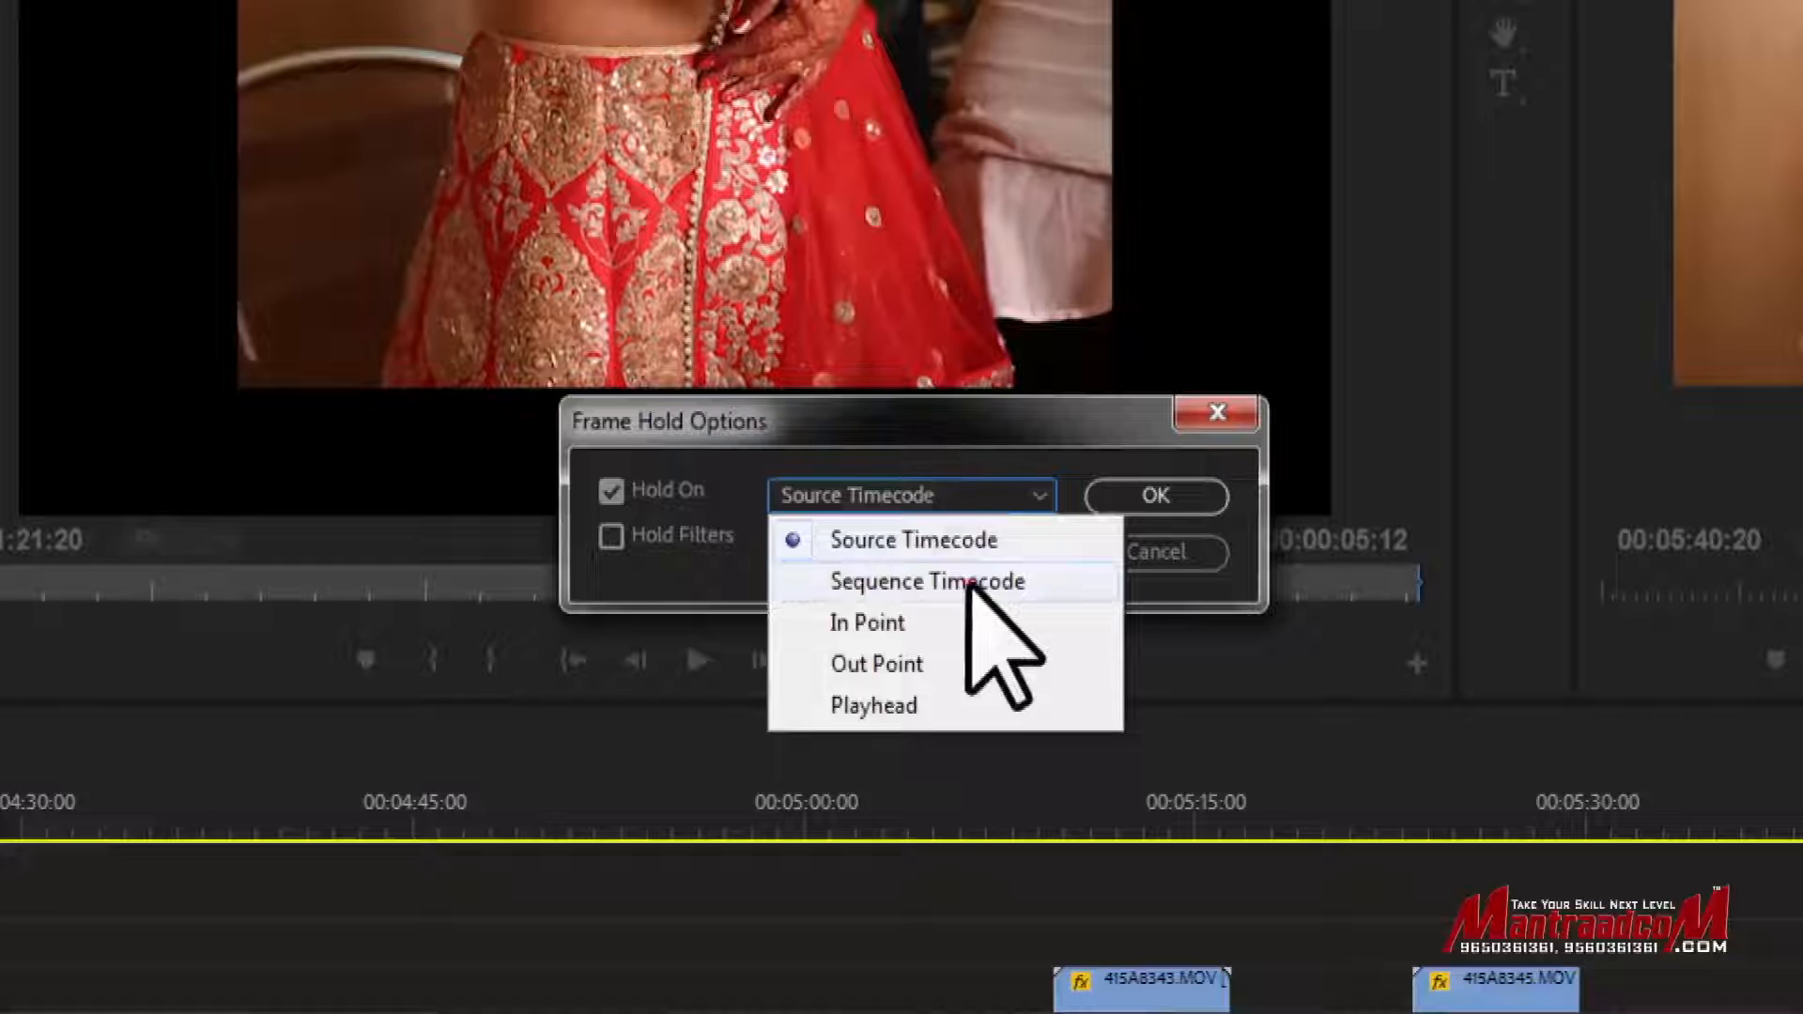
left_click(977, 582)
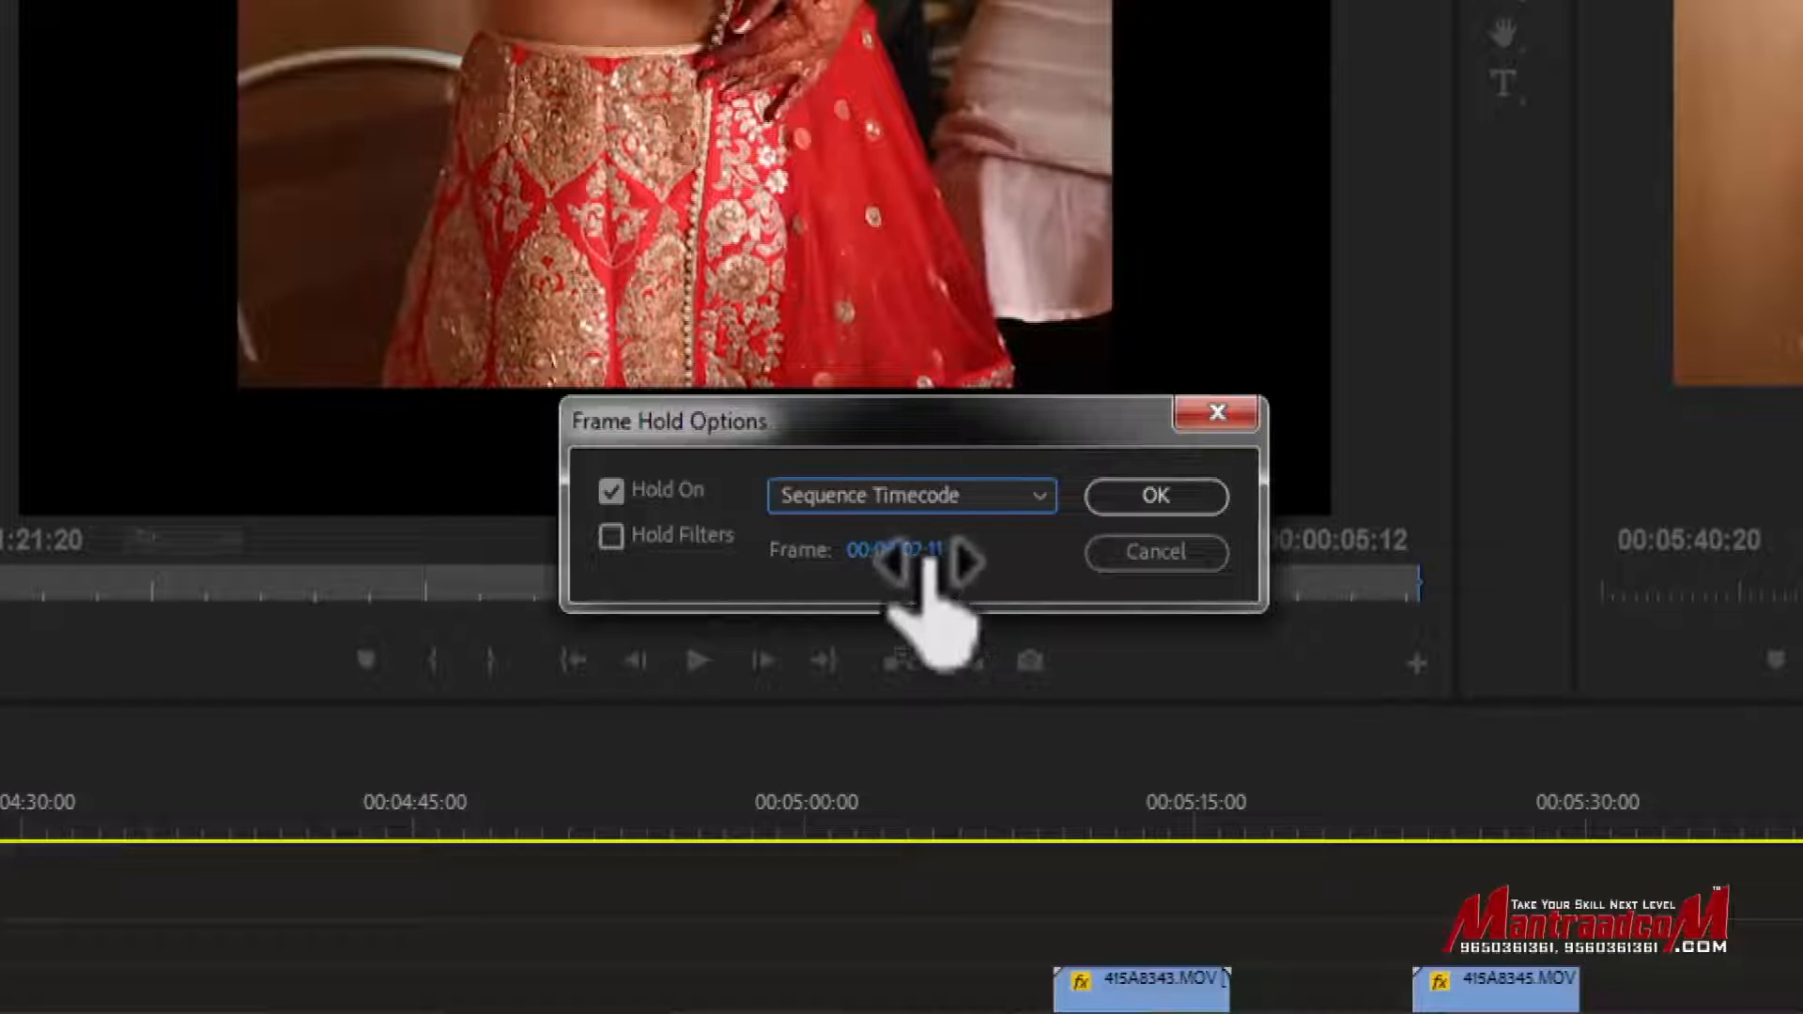
left_click_drag(921, 552, 954, 552)
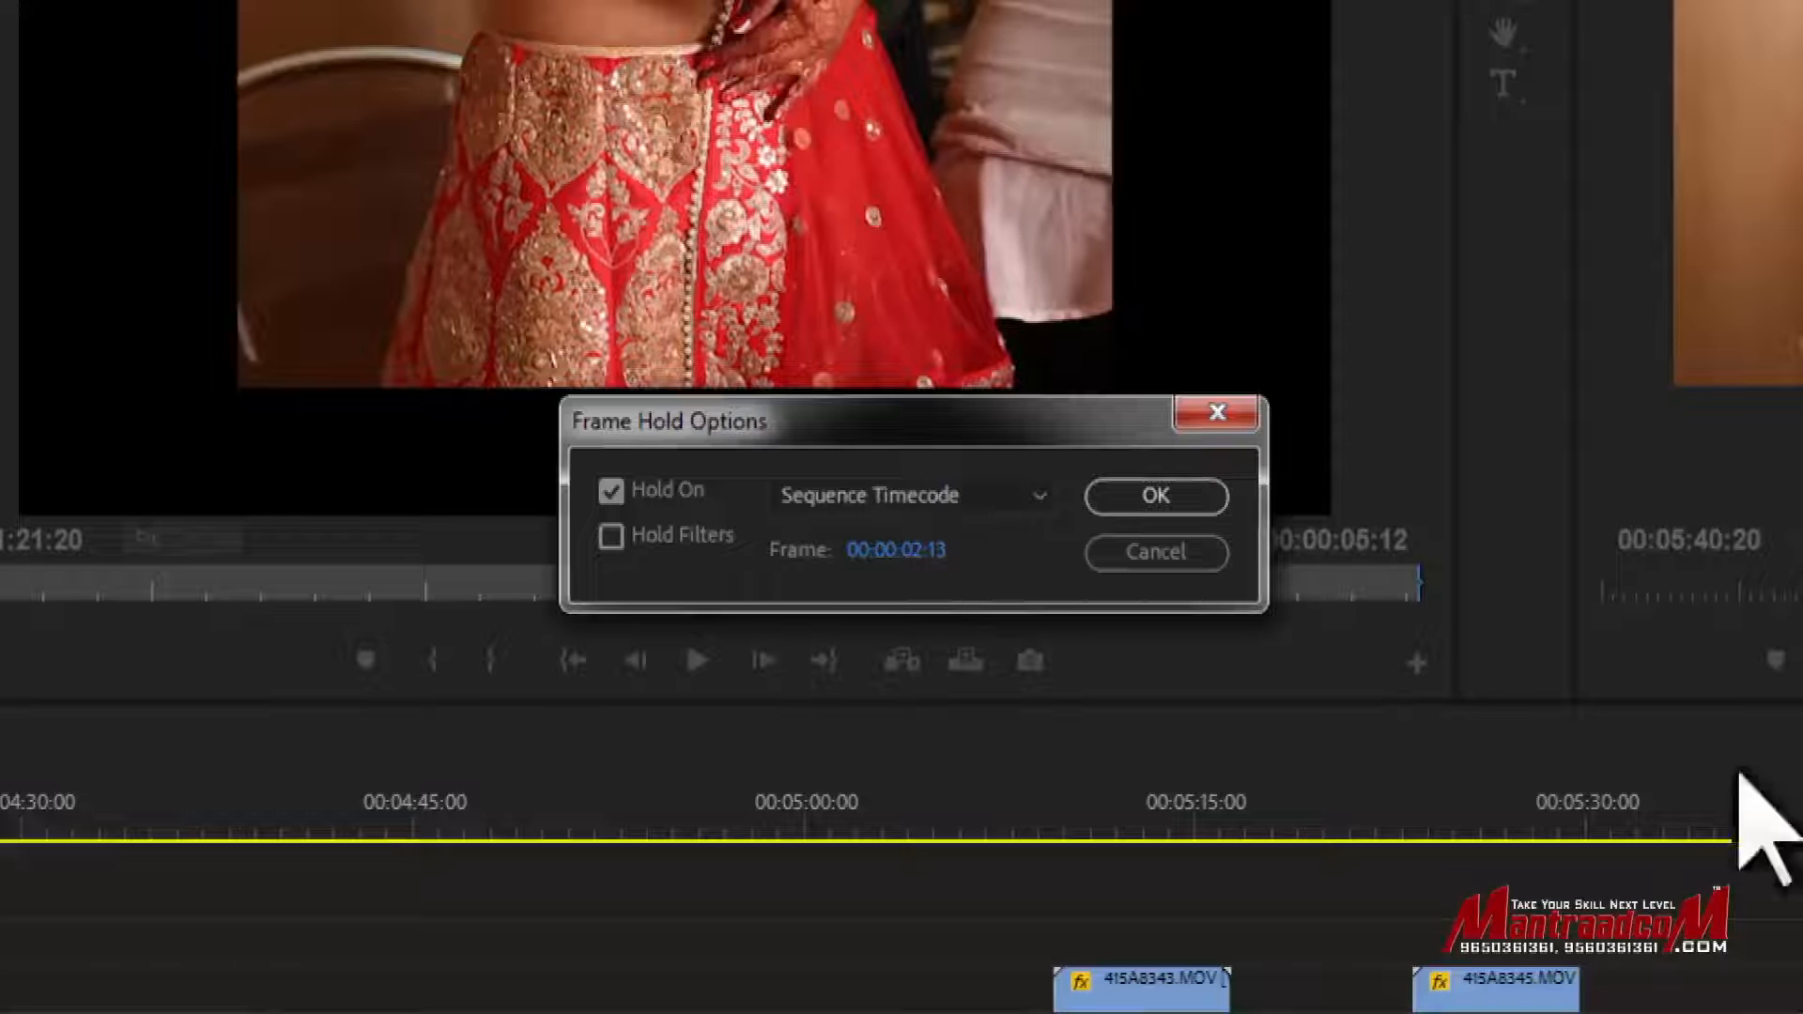
Try the In Point and Out Point hold settings, switch the hold to Playhead and apply it to the clip.
left_click(947, 495)
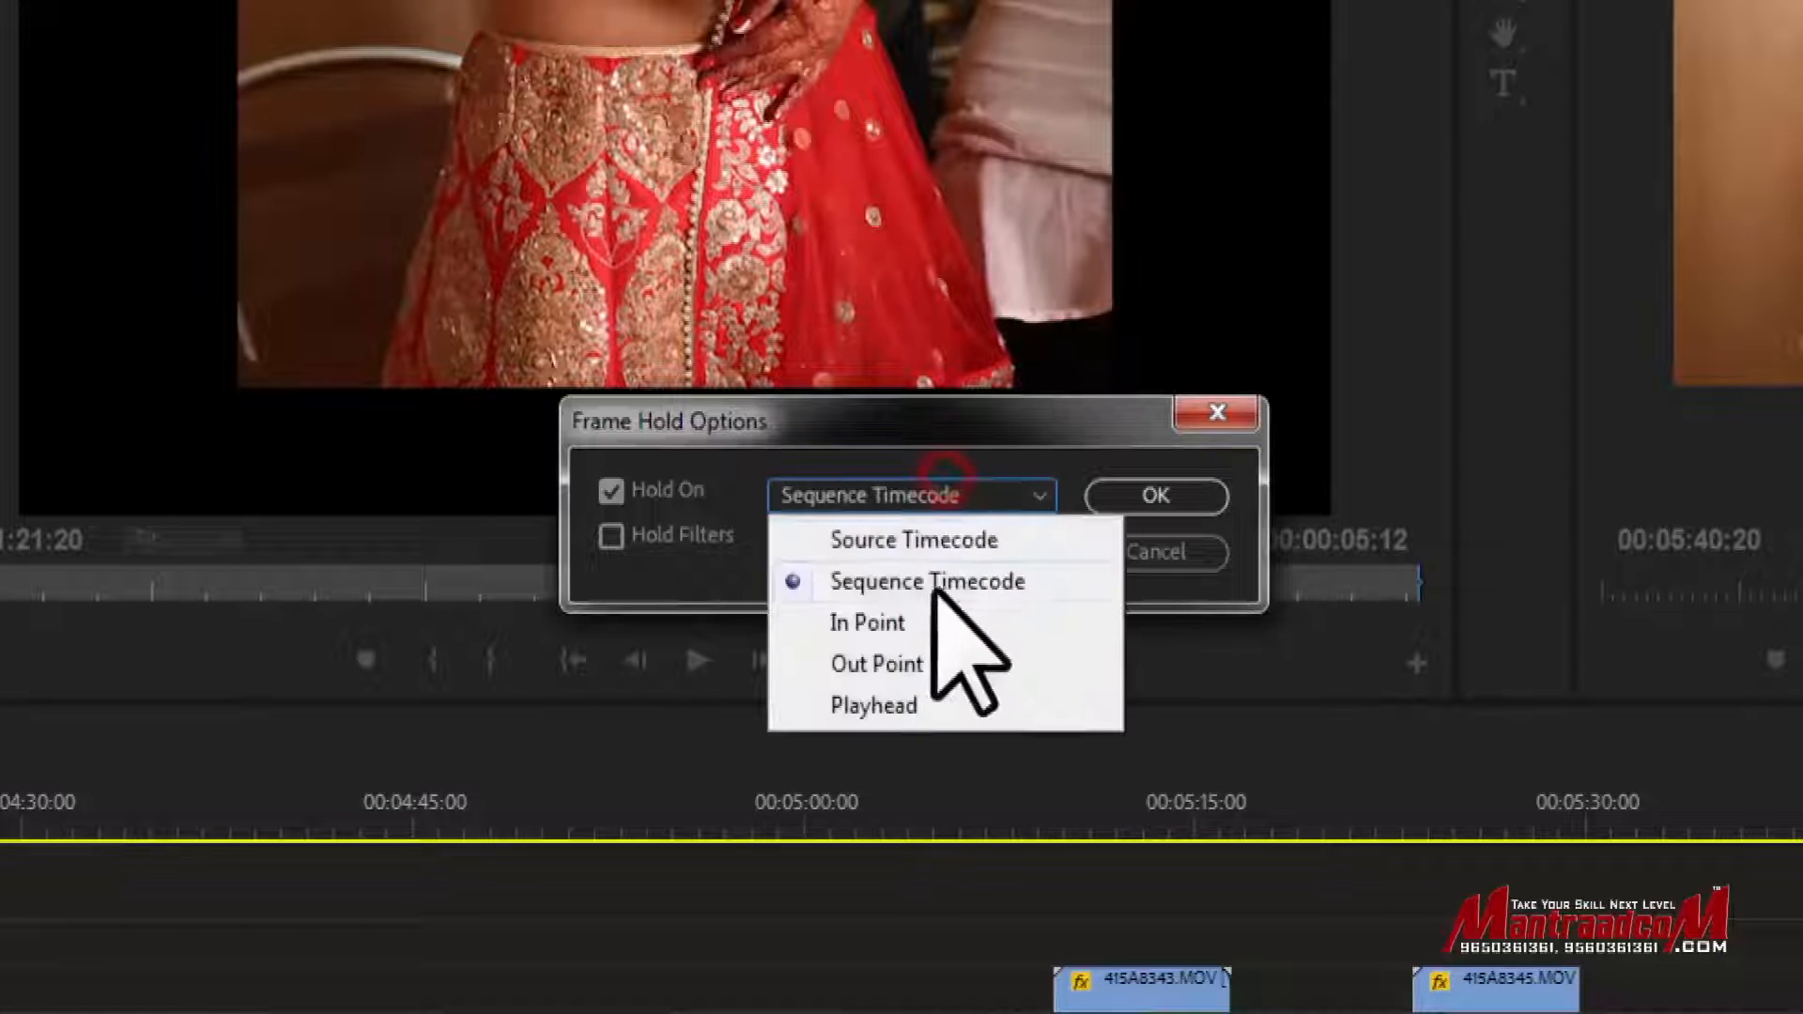
left_click(915, 622)
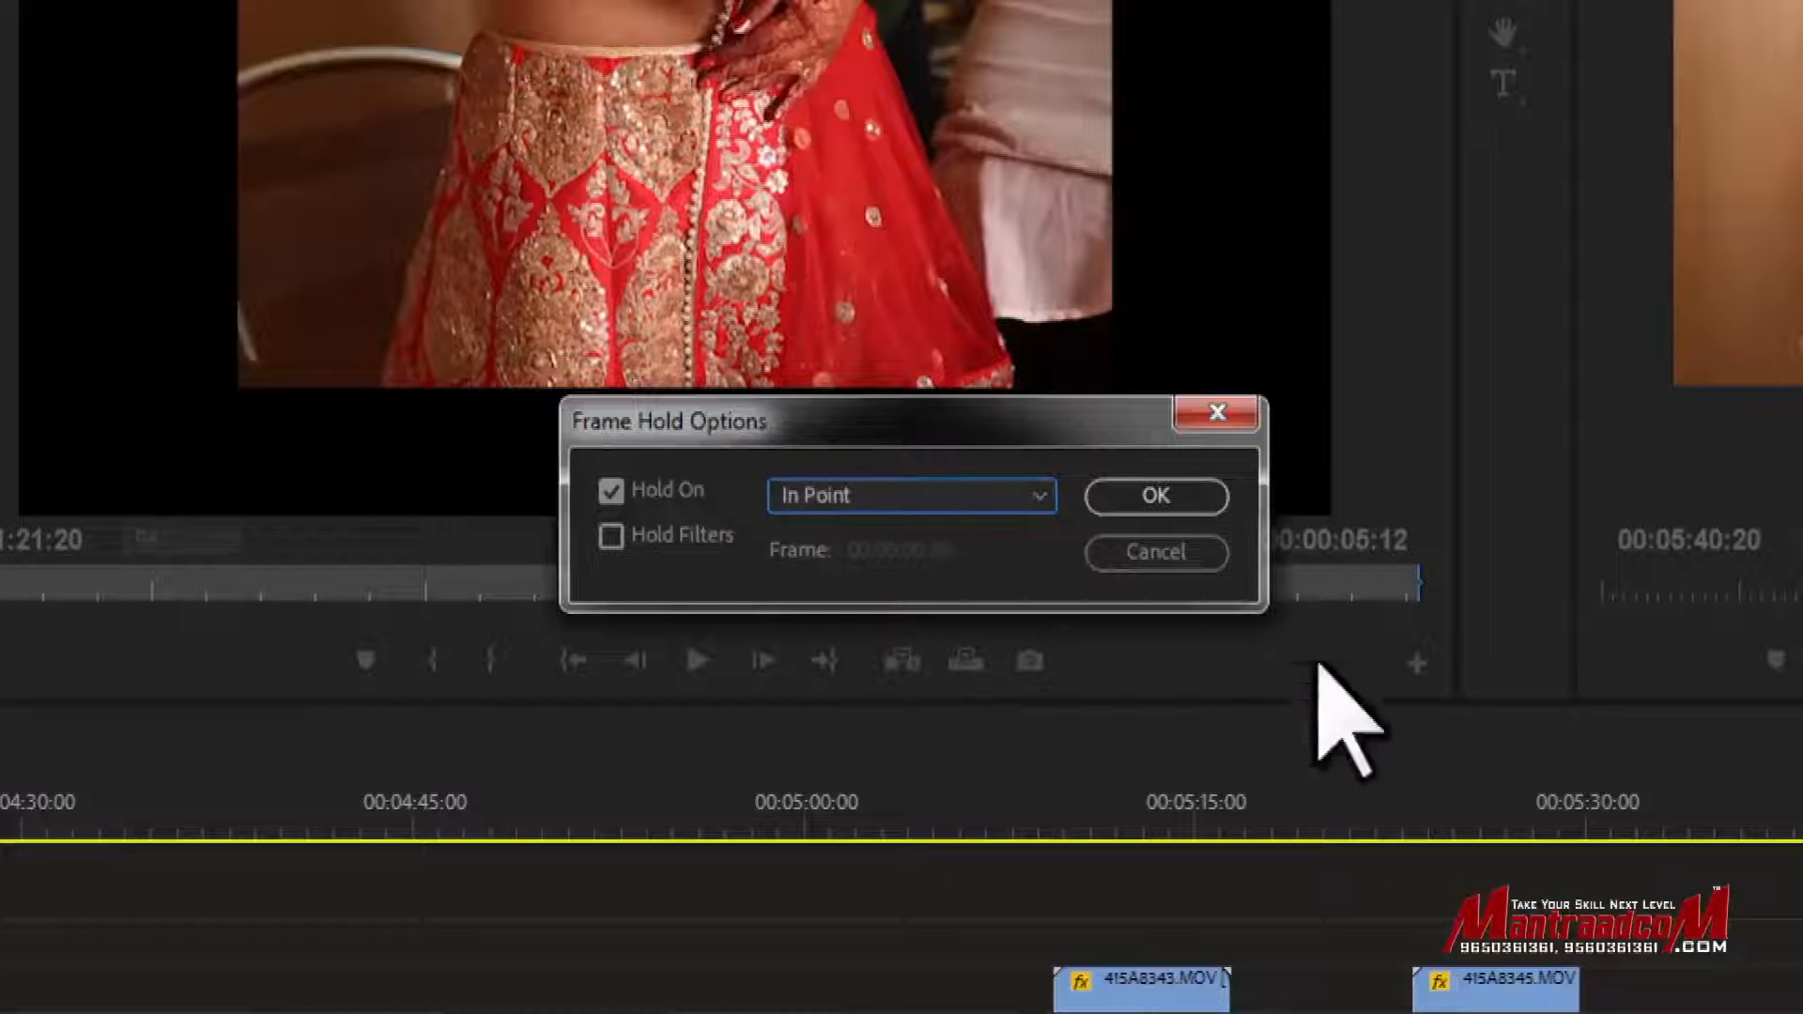
left_click(860, 495)
left_click(869, 658)
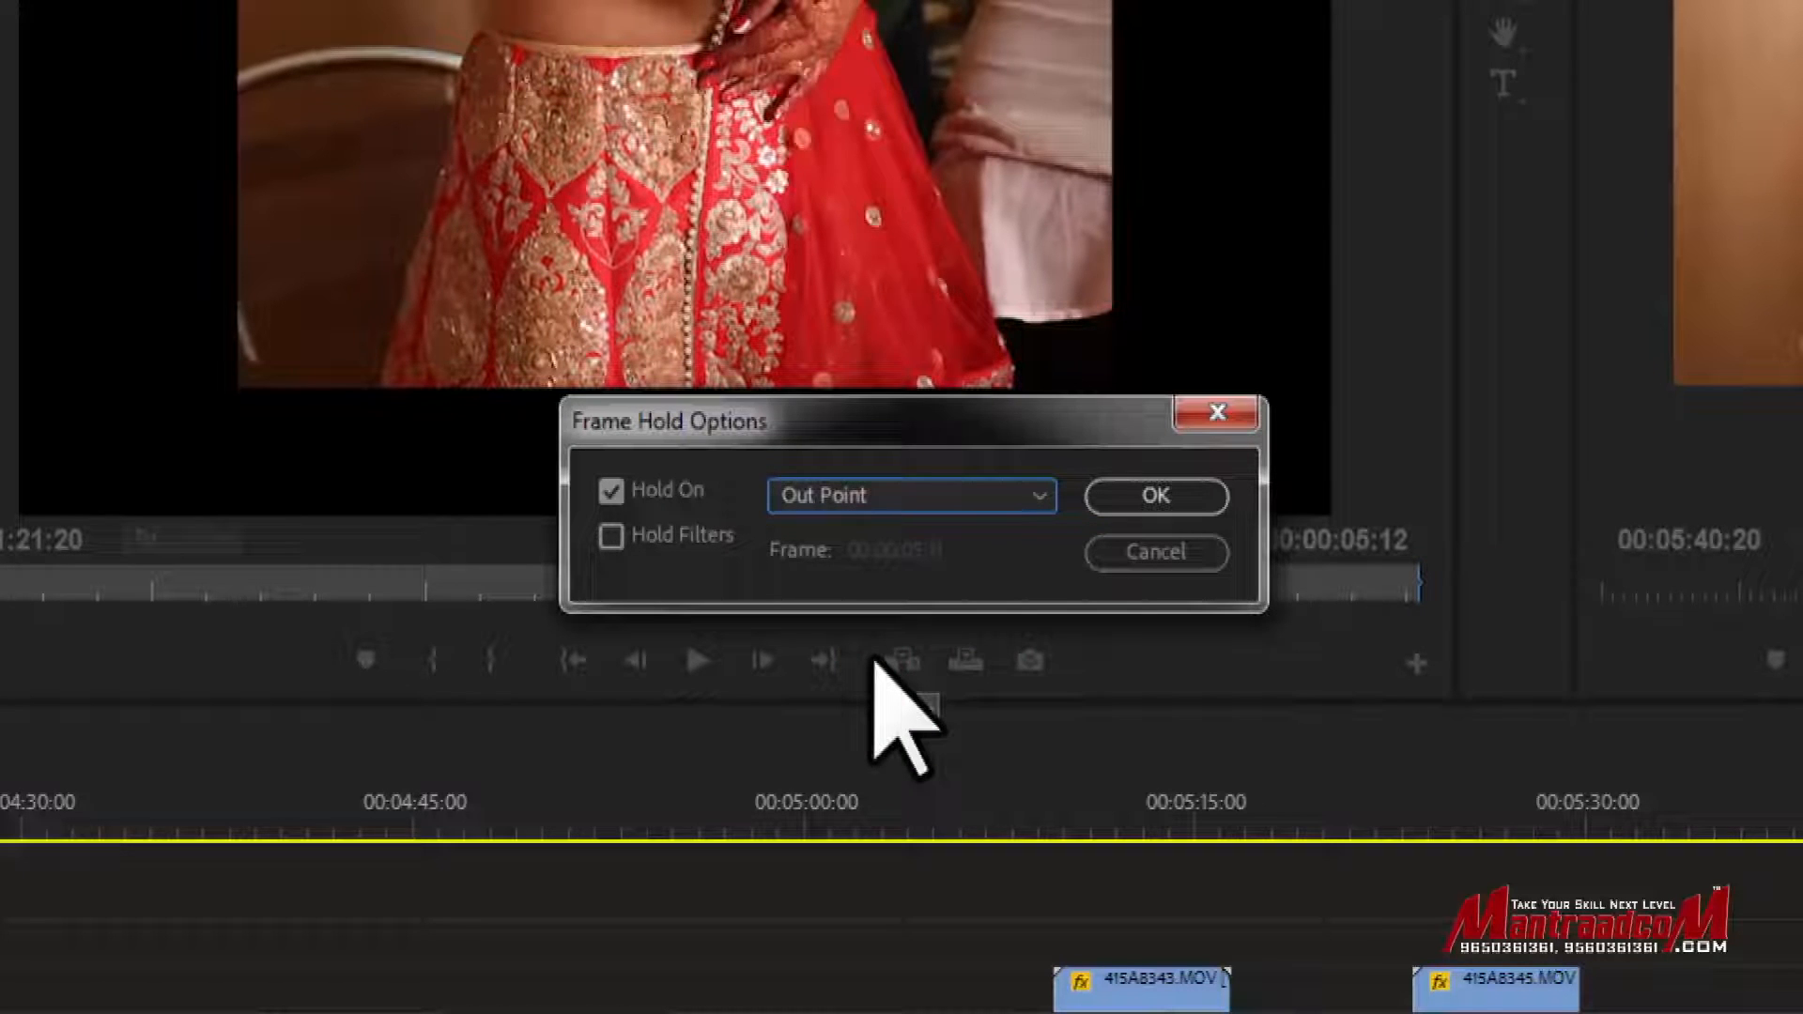
left_click(891, 500)
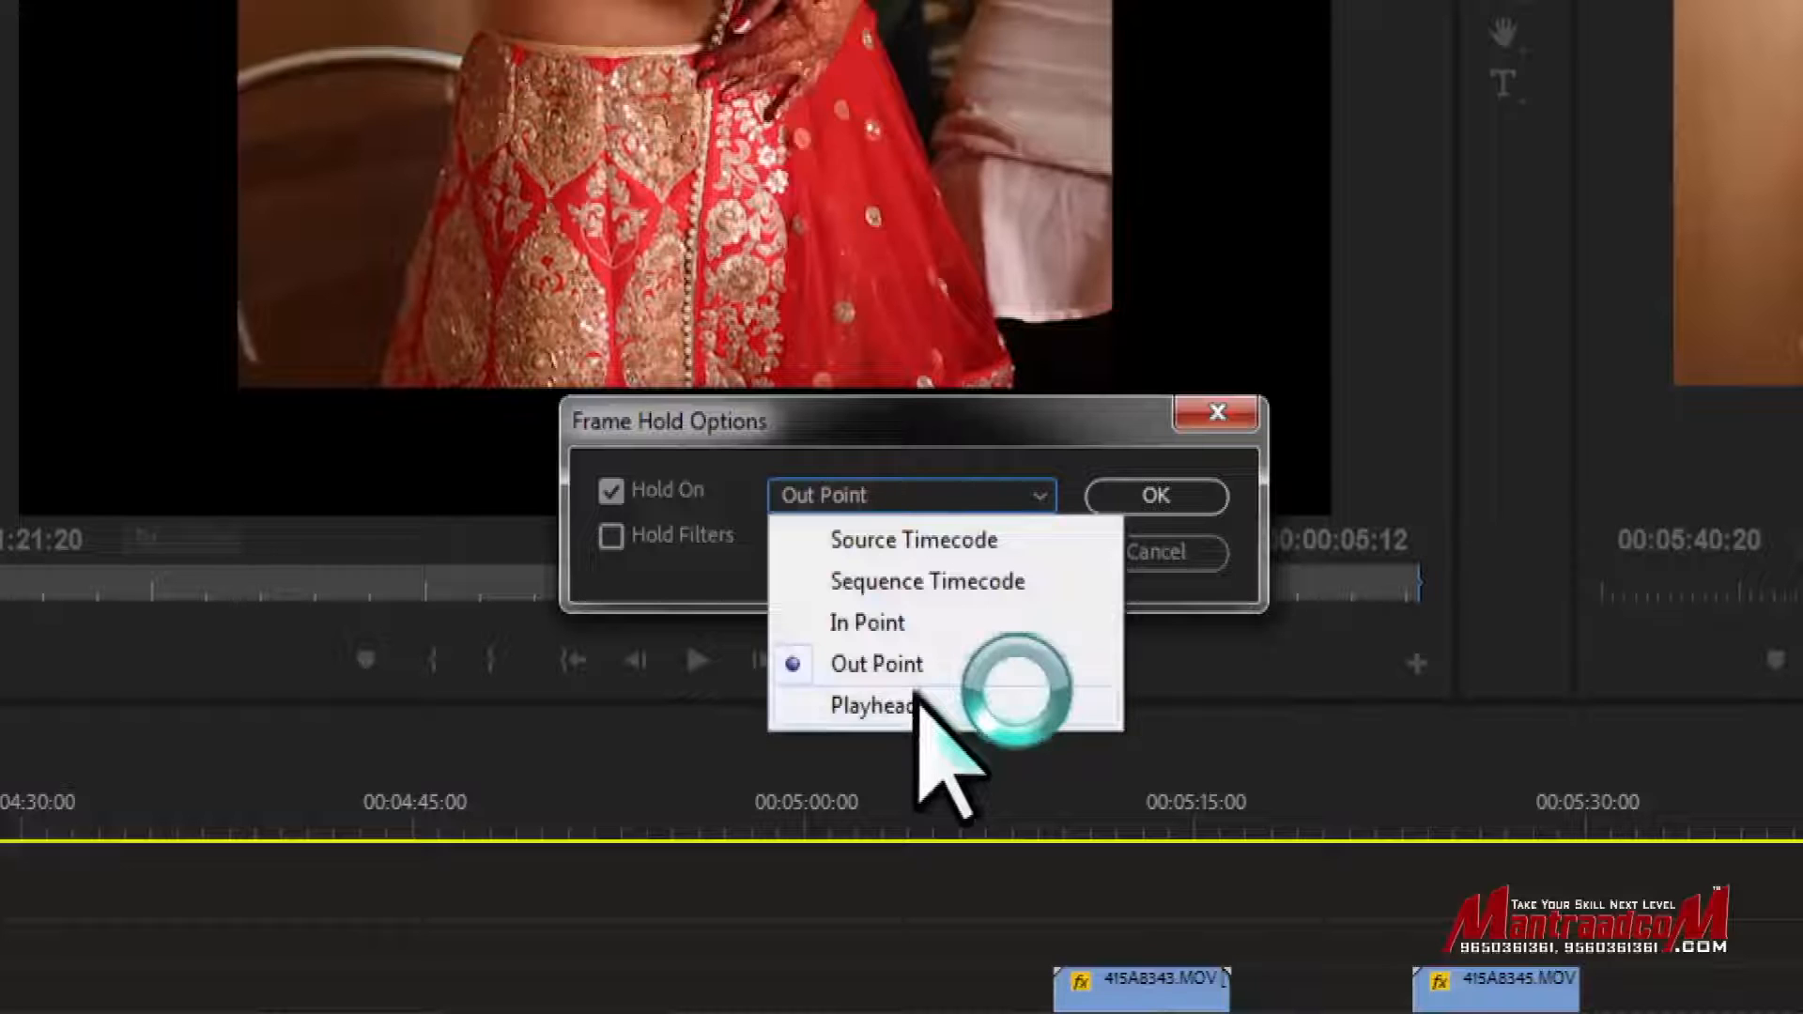
left_click(918, 703)
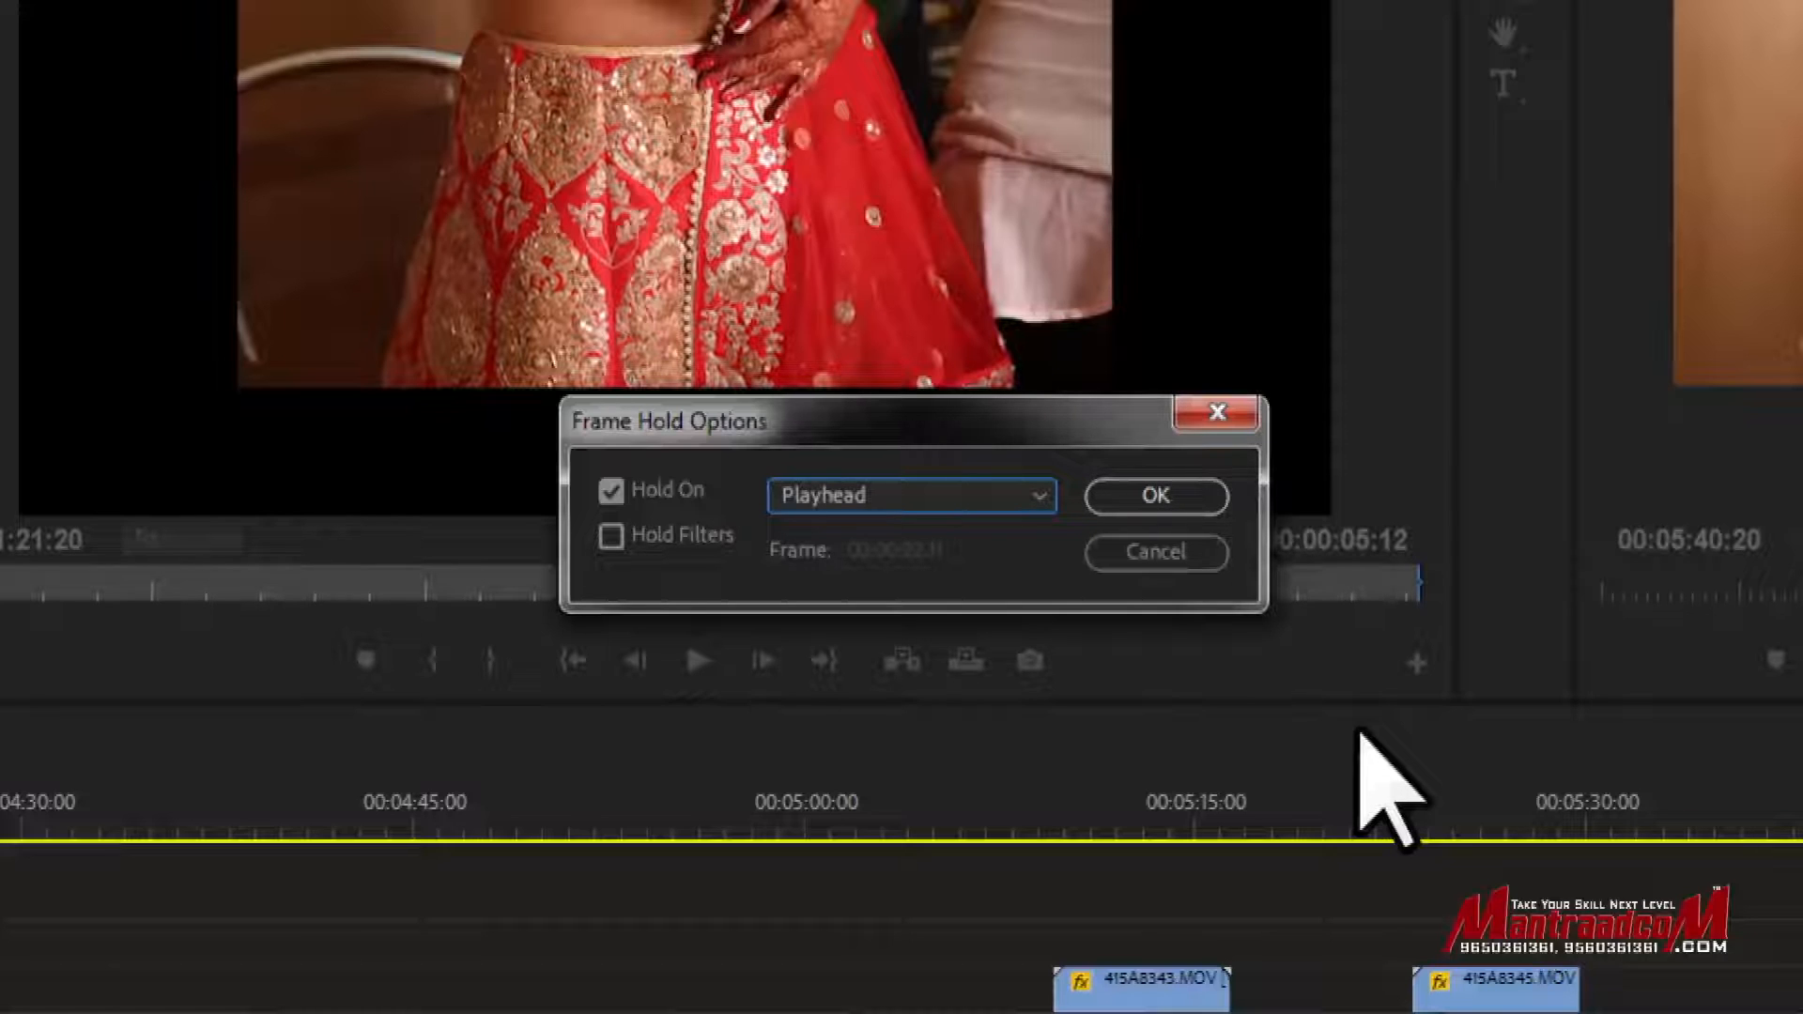
left_click(892, 498)
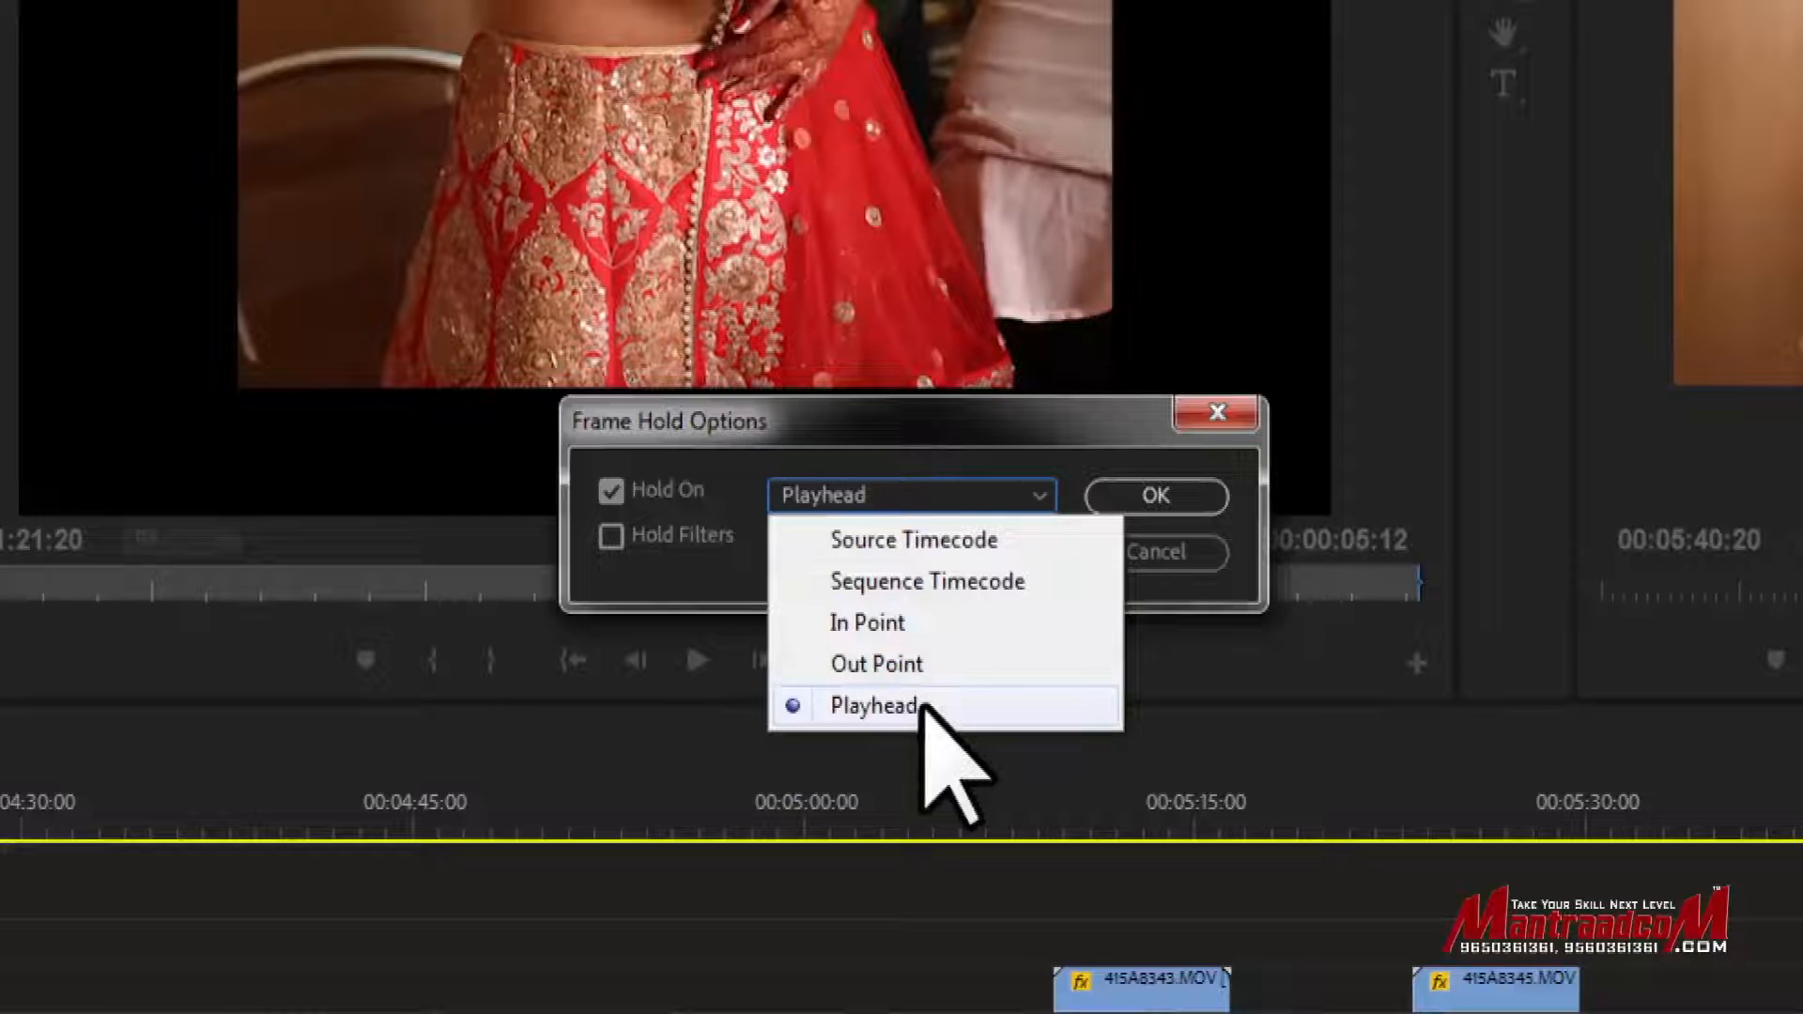
left_click(926, 706)
left_click(1157, 496)
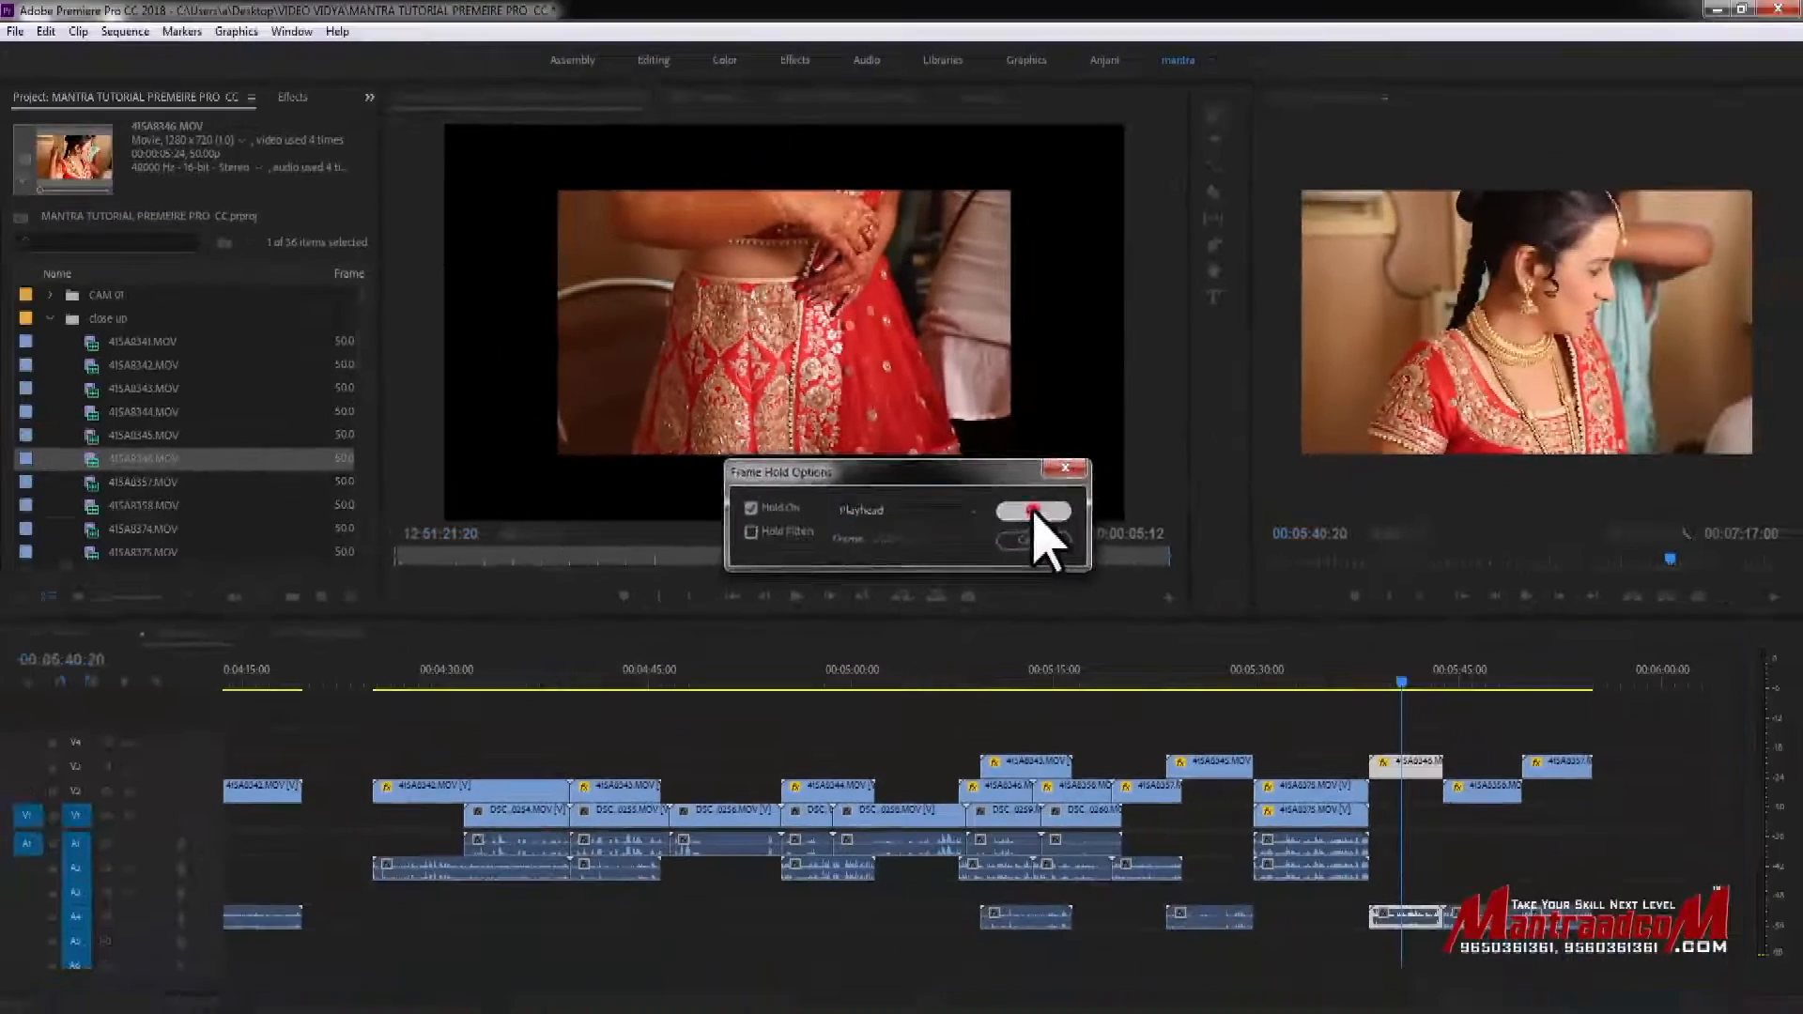
Scrub through the rest of clip 415A8346.MOV to check the frozen picture, and undo the frame hold.
left_click(1425, 713)
mouse_move(1401, 681)
left_mouse_down()
mouse_move(1374, 689)
mouse_move(1432, 690)
mouse_move(1373, 690)
mouse_move(1425, 691)
left_mouse_up()
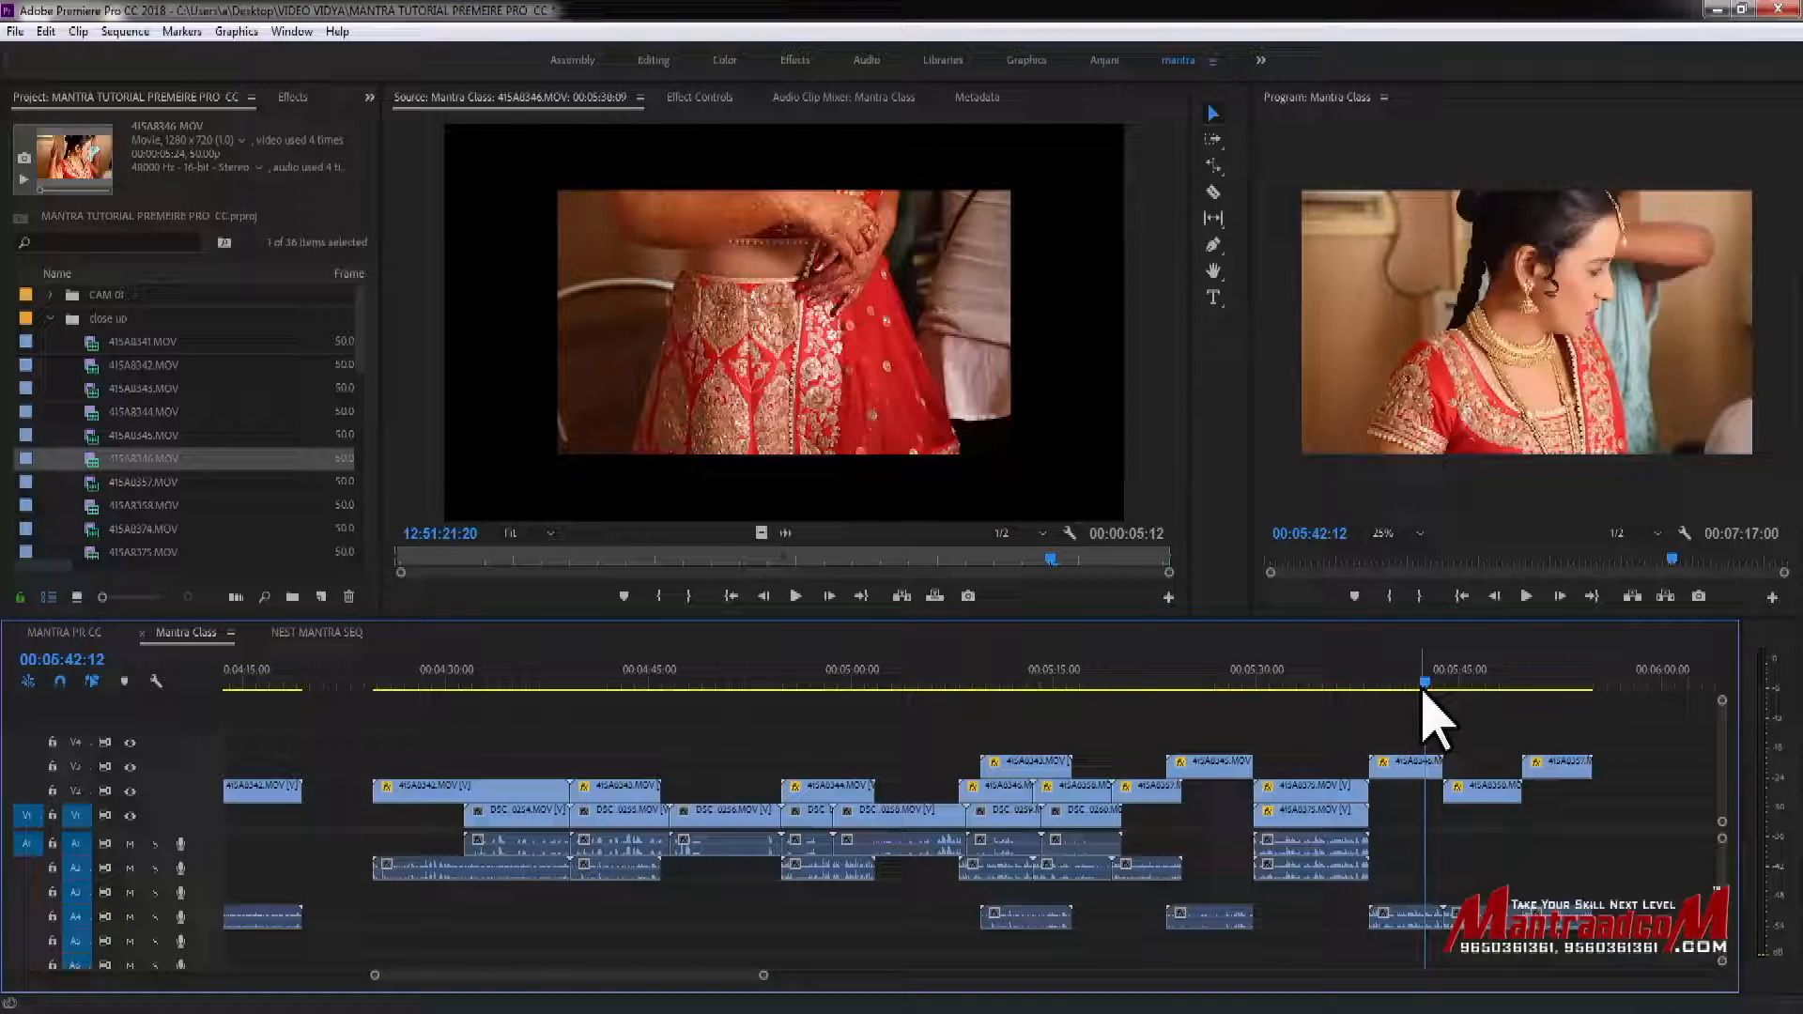
mouse_move(1422, 691)
left_mouse_down()
mouse_move(1372, 688)
mouse_move(1429, 685)
left_mouse_up()
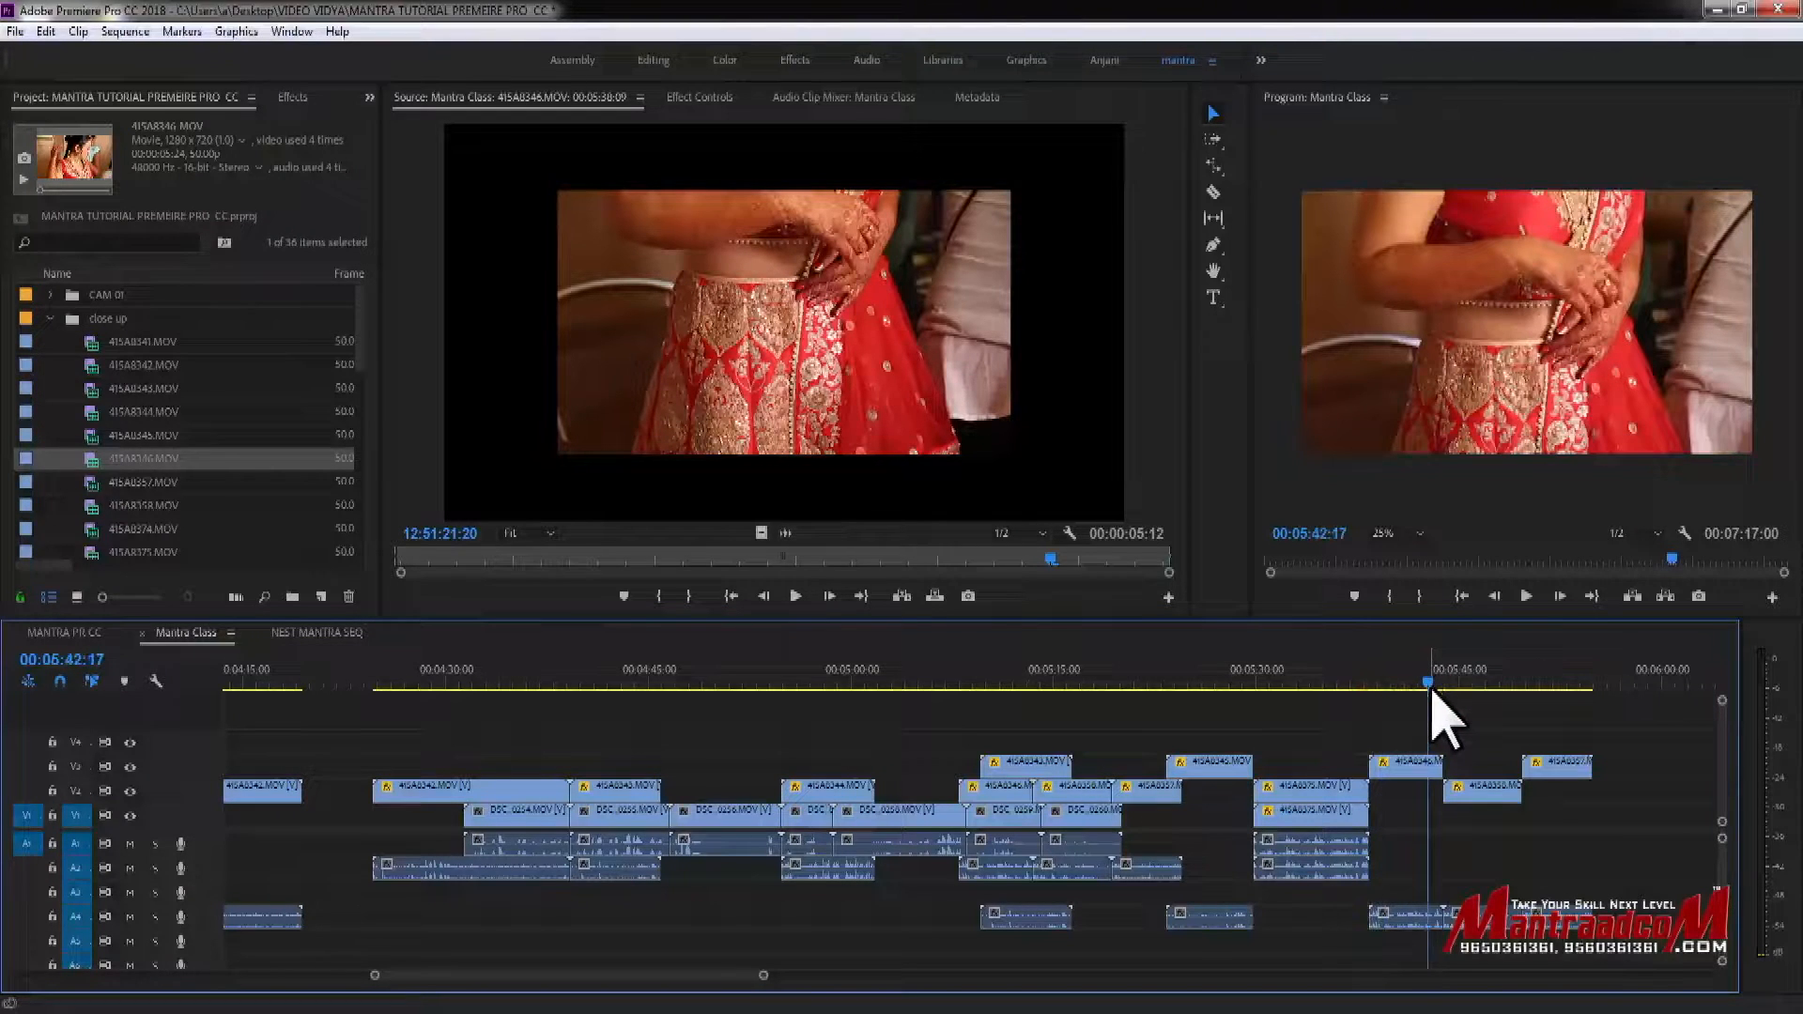
left_click(45, 31)
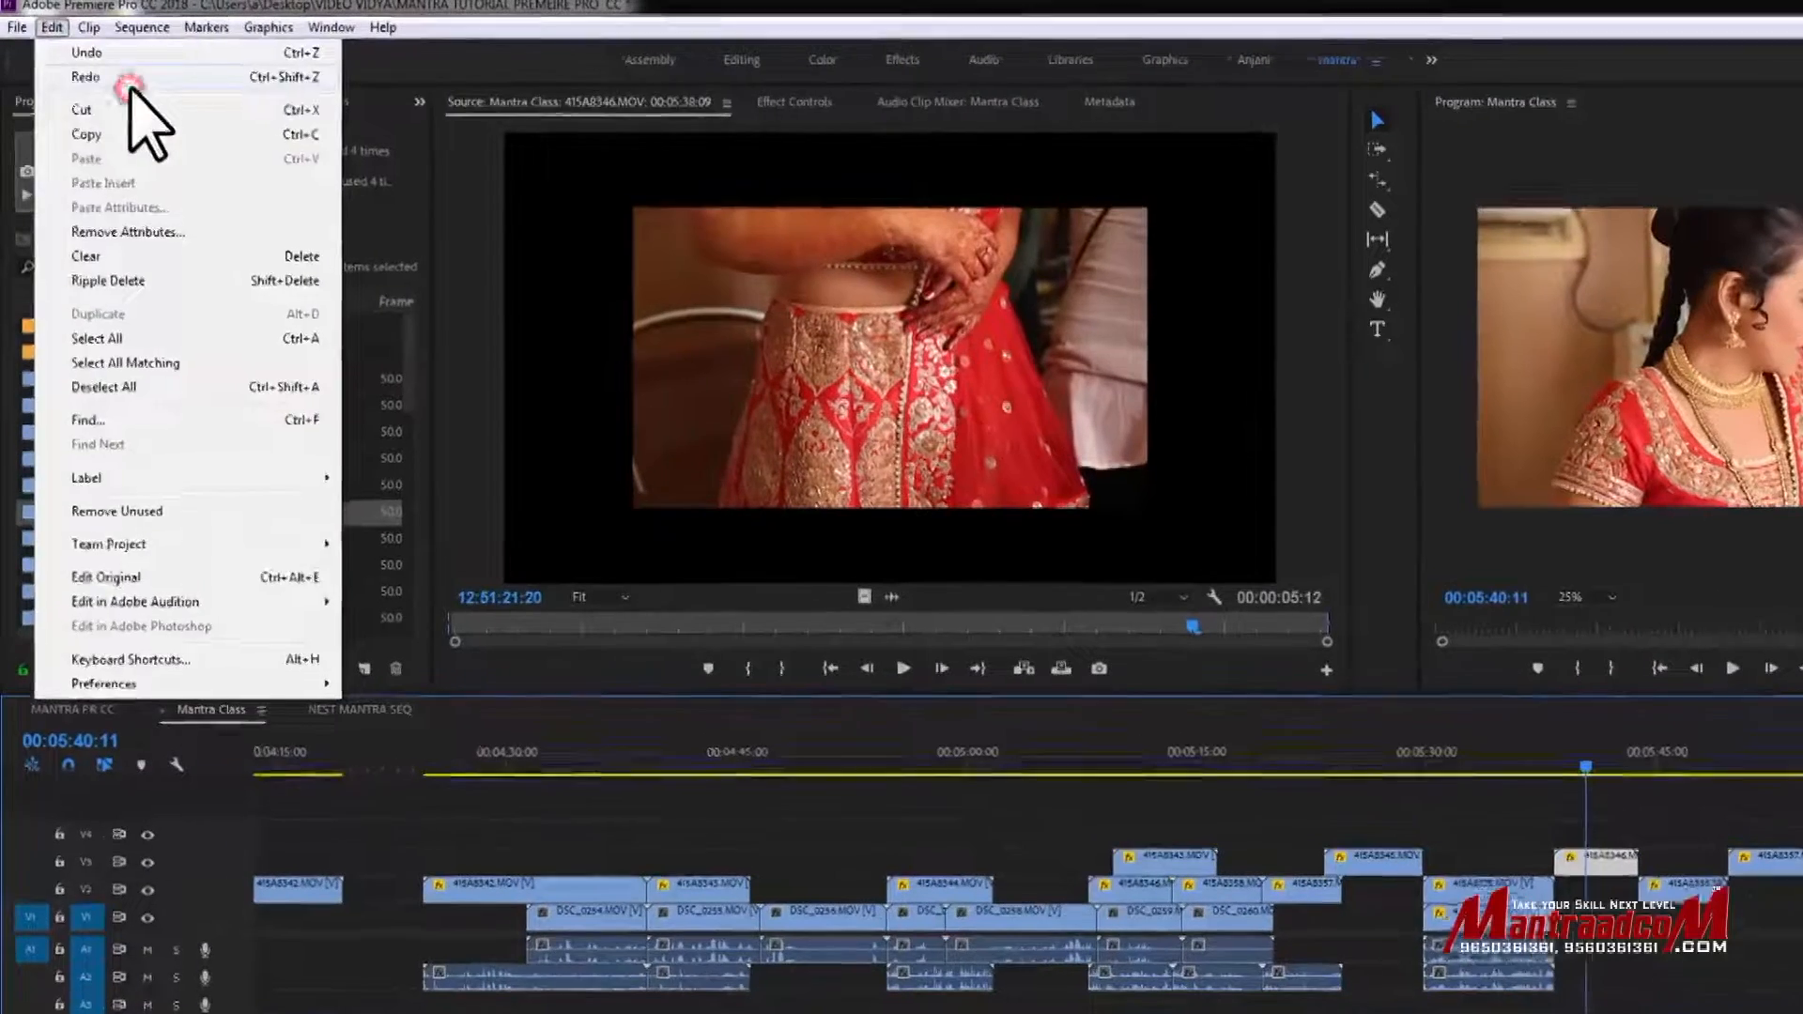
left_click(115, 77)
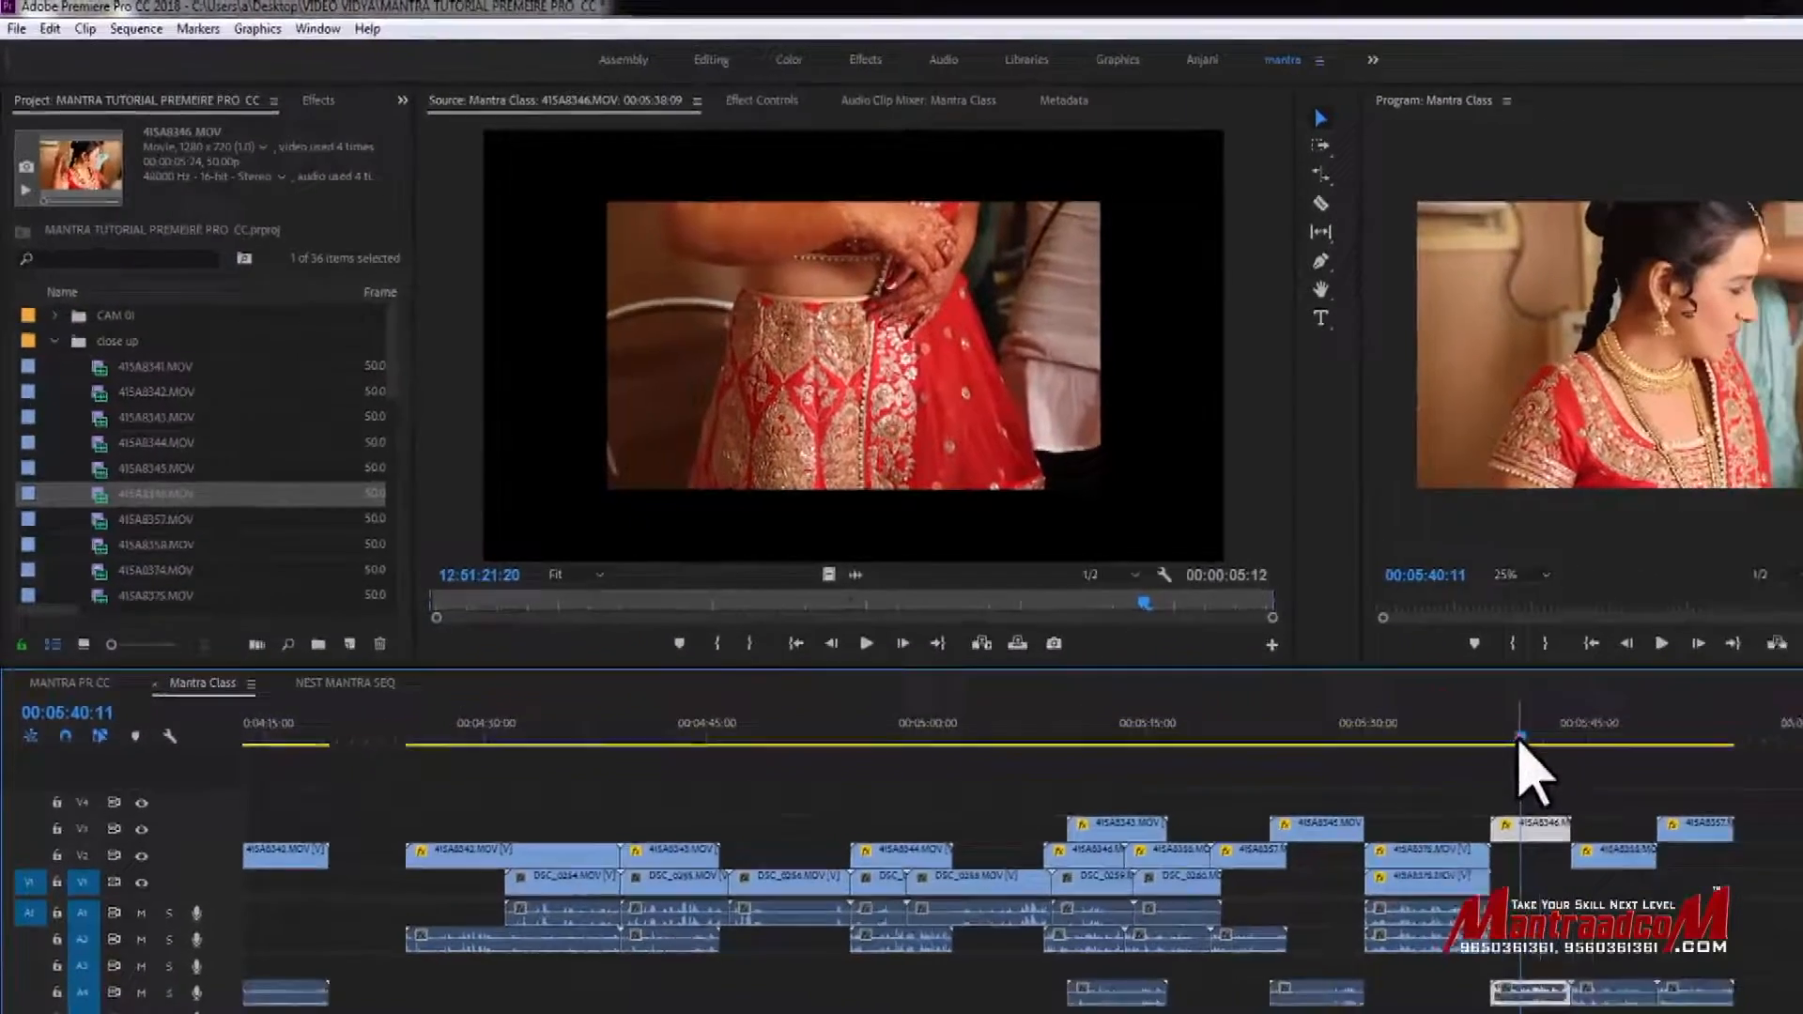
Add a frame hold to clip 415A8346.MOV at 00:05:41:12 and scrub across the frozen part.
mouse_move(1590, 769)
left_mouse_down()
mouse_move(1612, 769)
mouse_move(1575, 772)
left_mouse_up()
left_click_drag(1380, 683, 1412, 691)
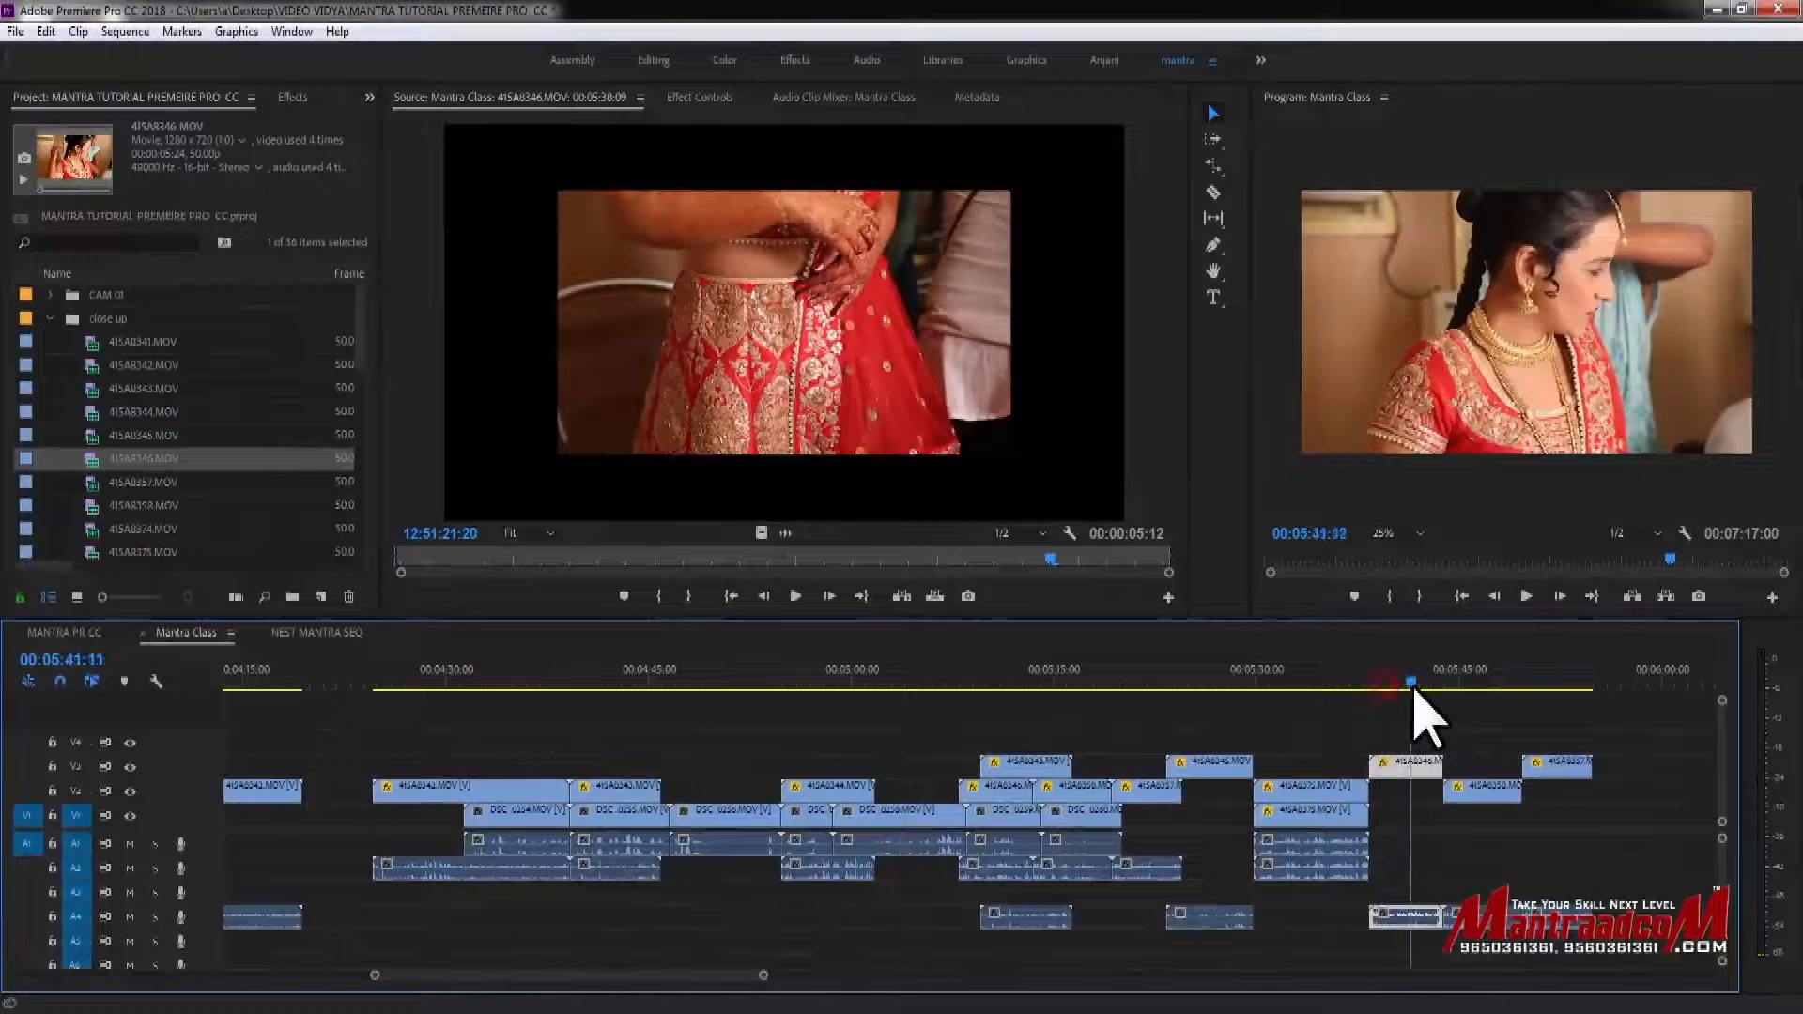
left_click(1420, 761)
right_click(1420, 761)
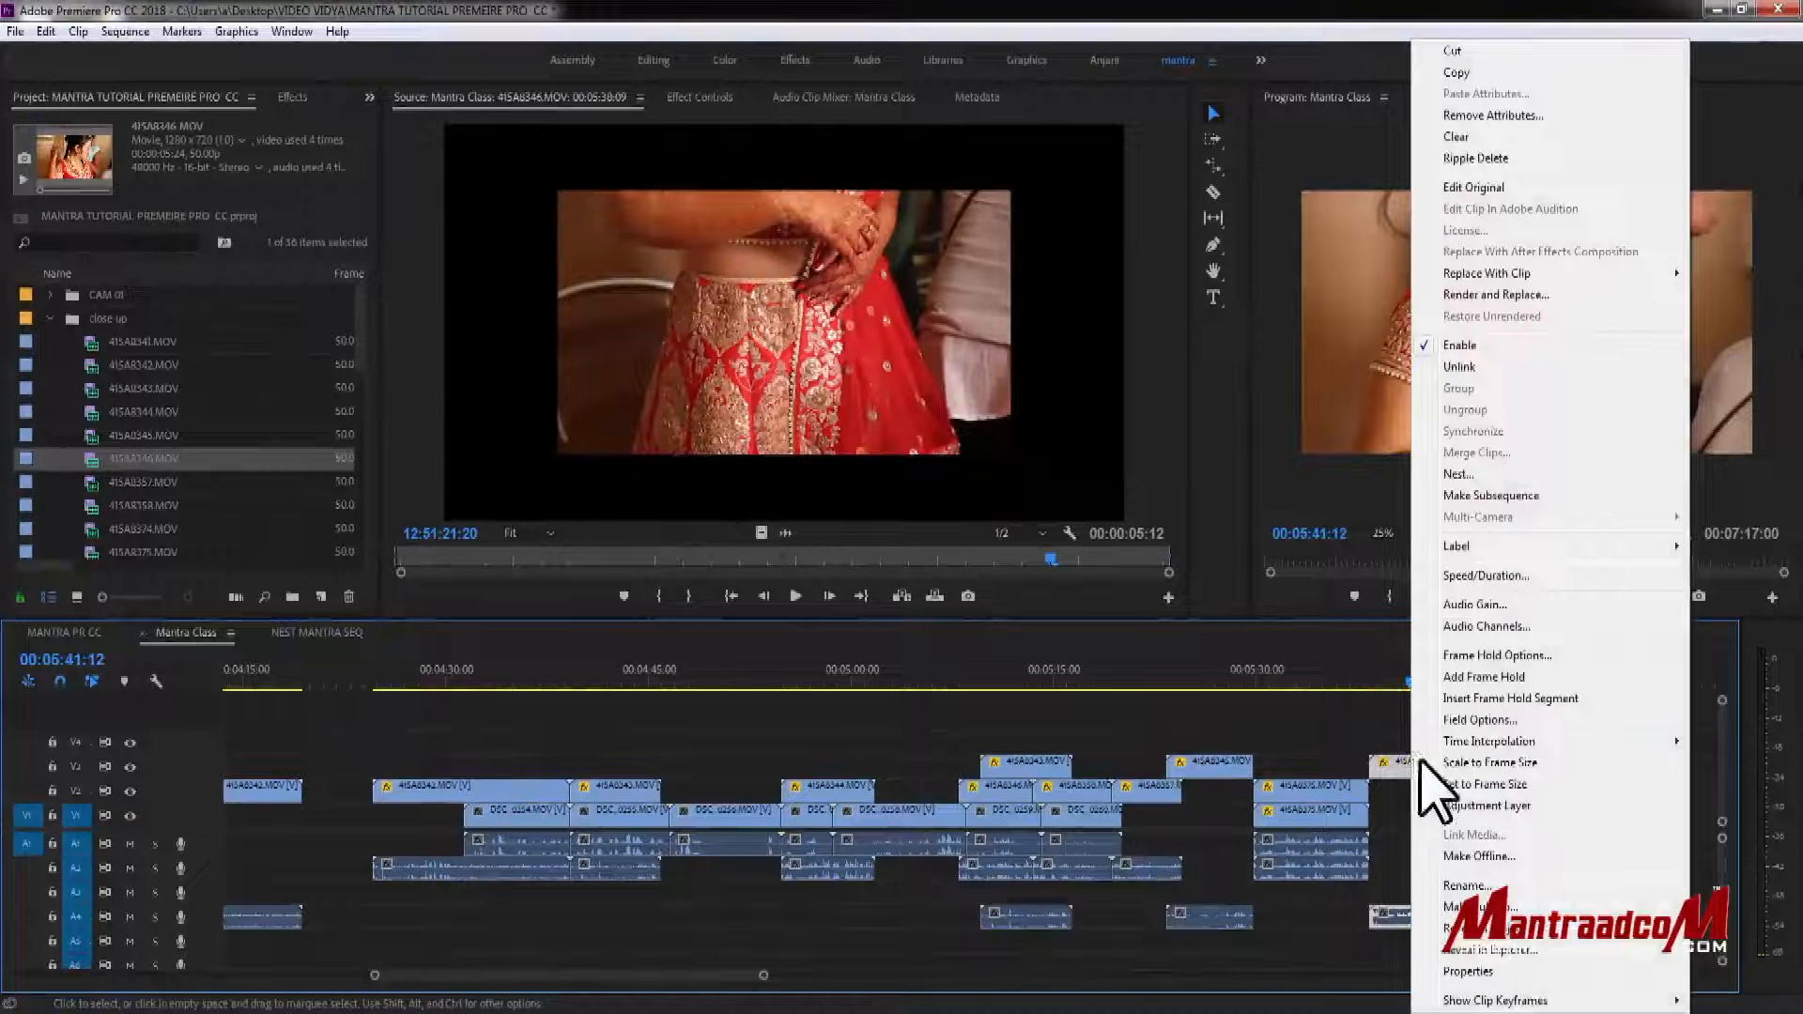
left_click(1521, 679)
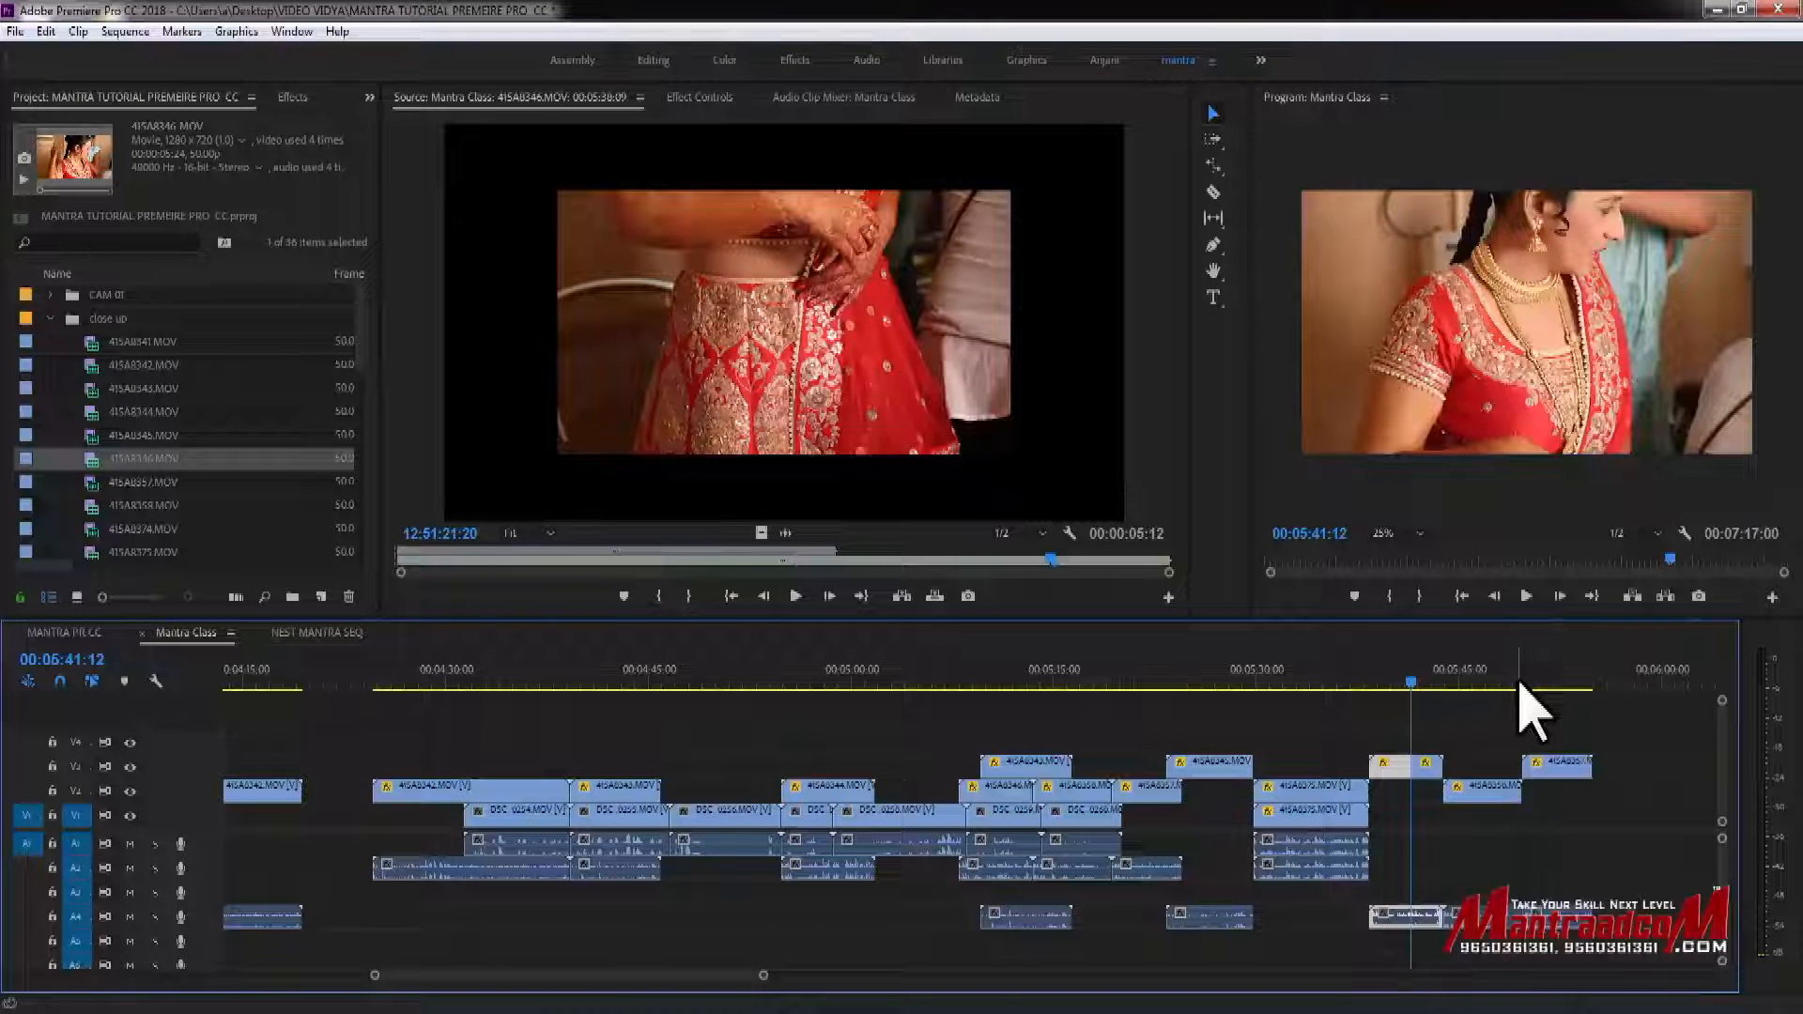
key("equal")
key("equal")
key("equal")
left_click_drag(904, 693, 1002, 742)
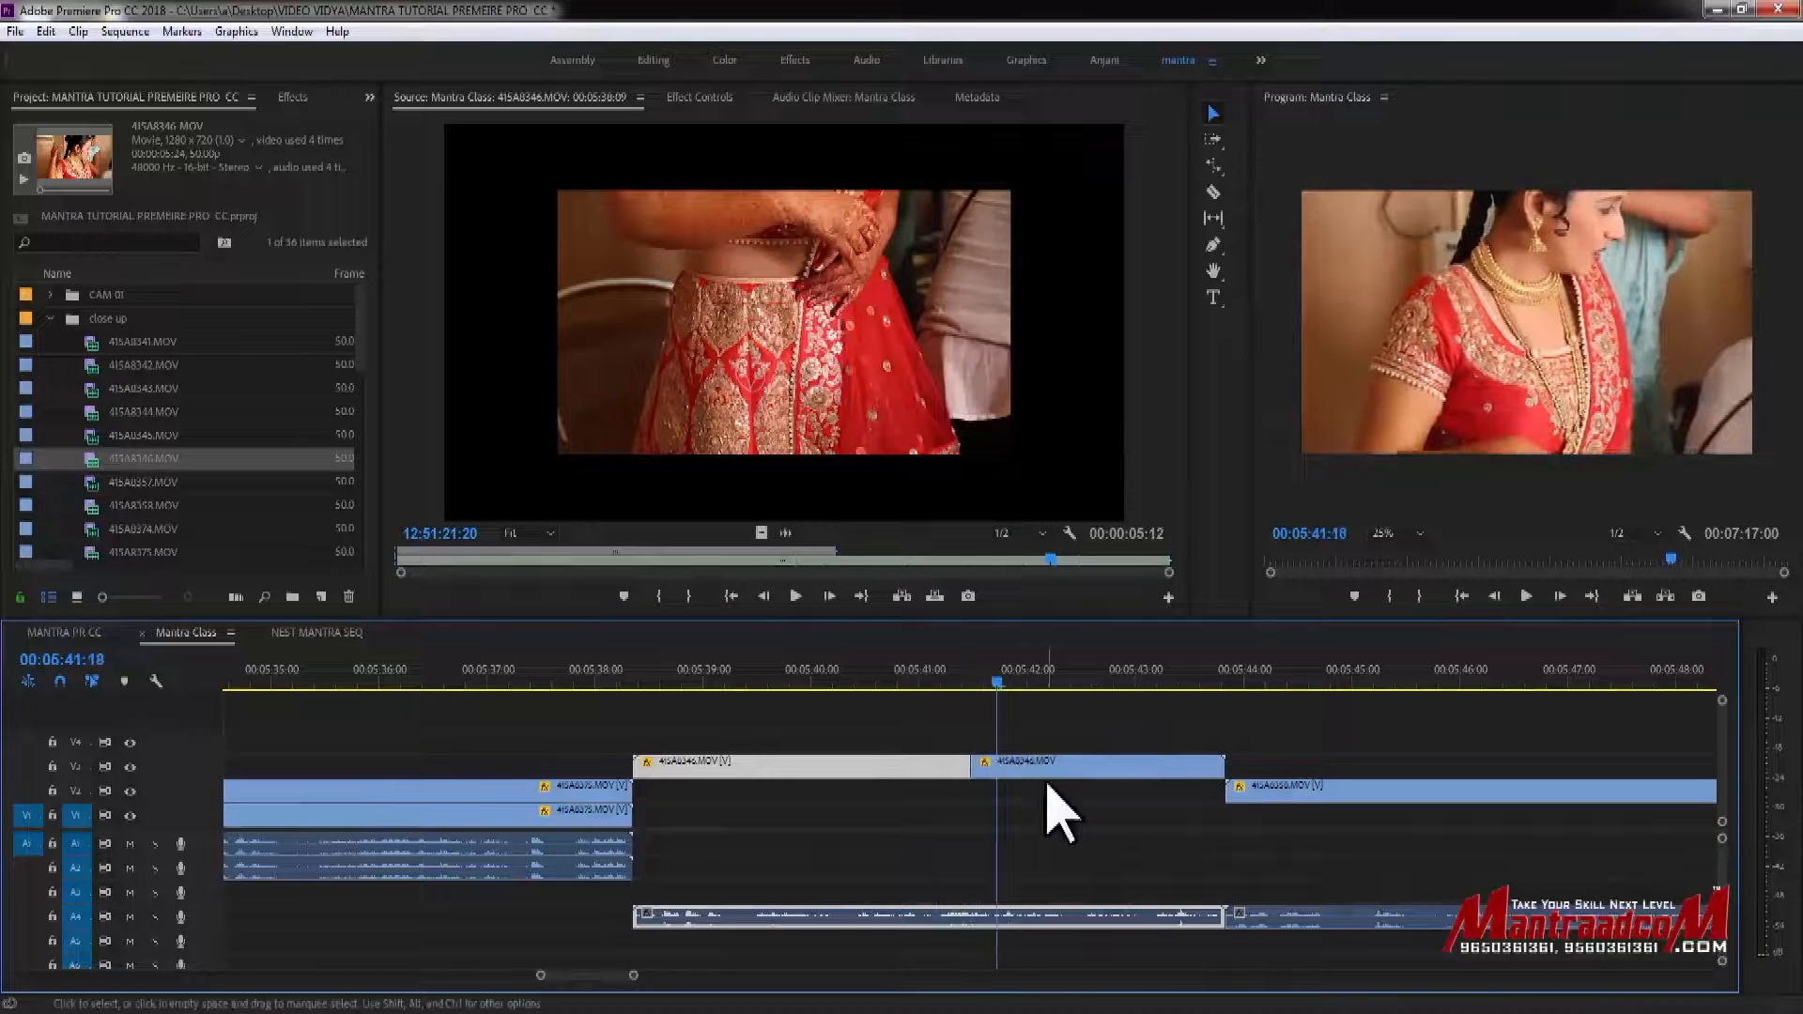
Try adding a frame hold to the unsplit clip at 00:05:42:08 and at 00:05:40:15, scrubbing across the frozen section.
right_click(1086, 765)
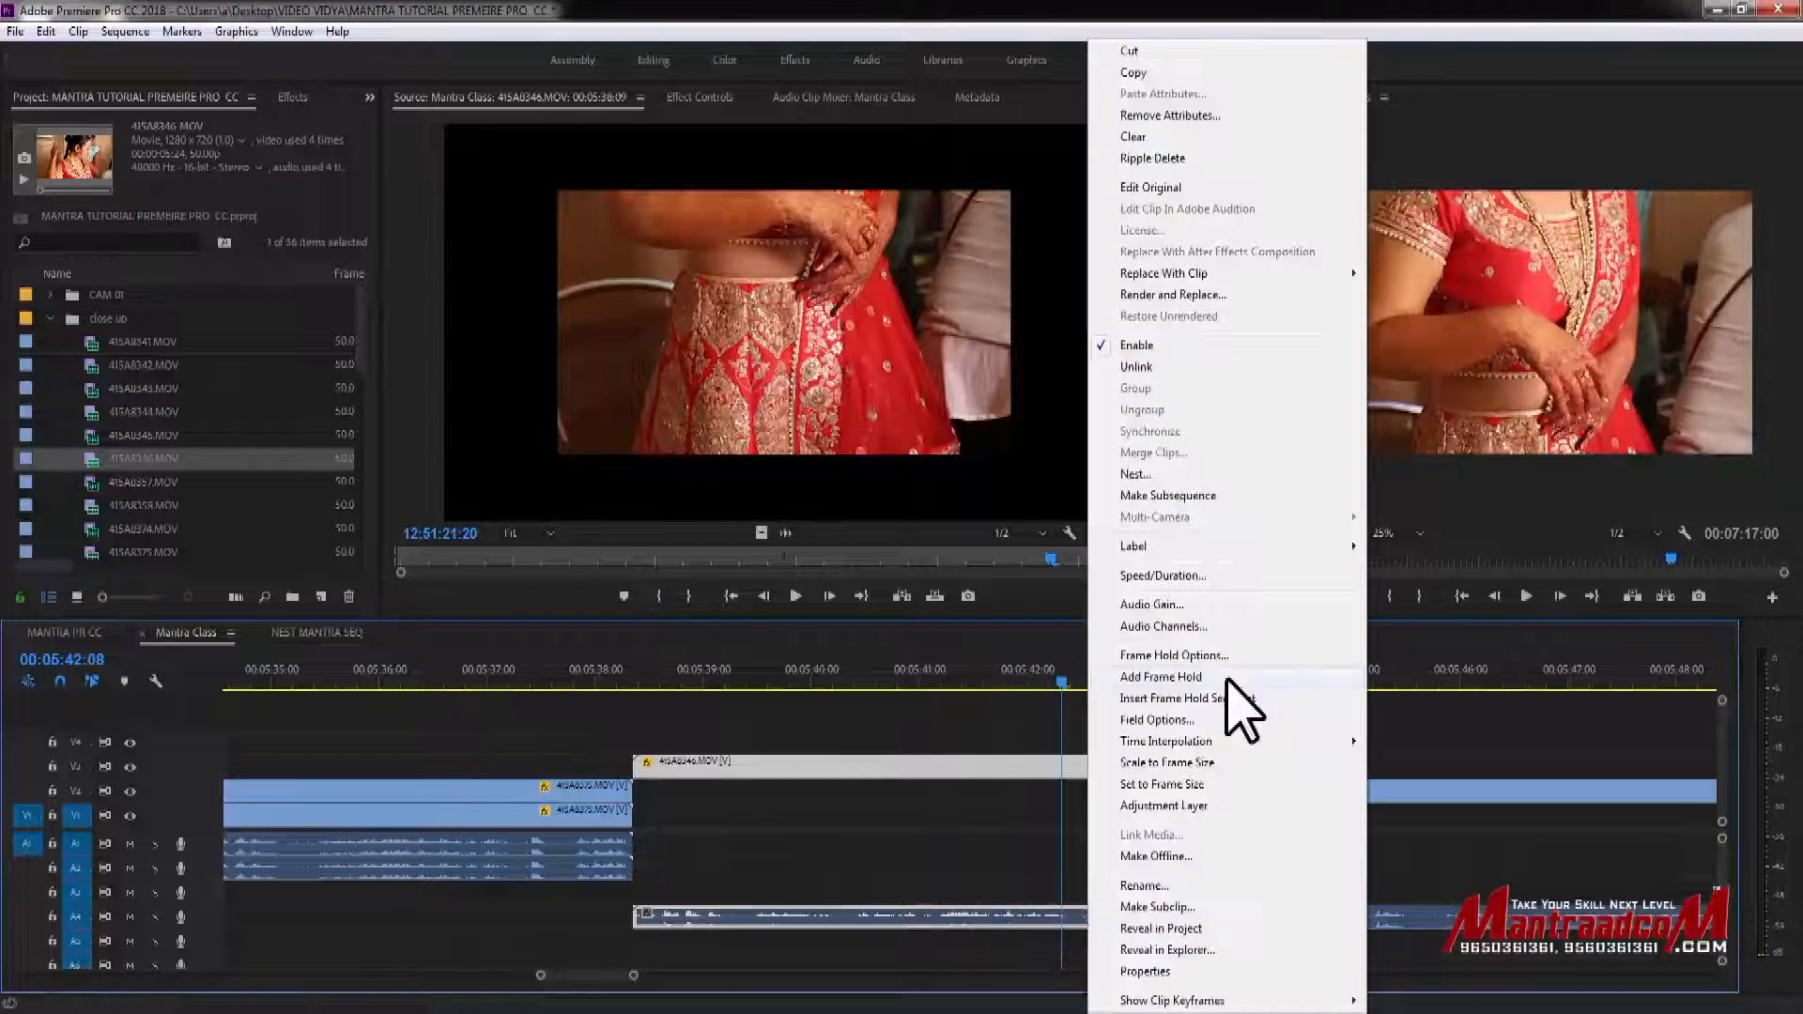
left_click(1142, 680)
left_click_drag(1067, 705, 879, 720)
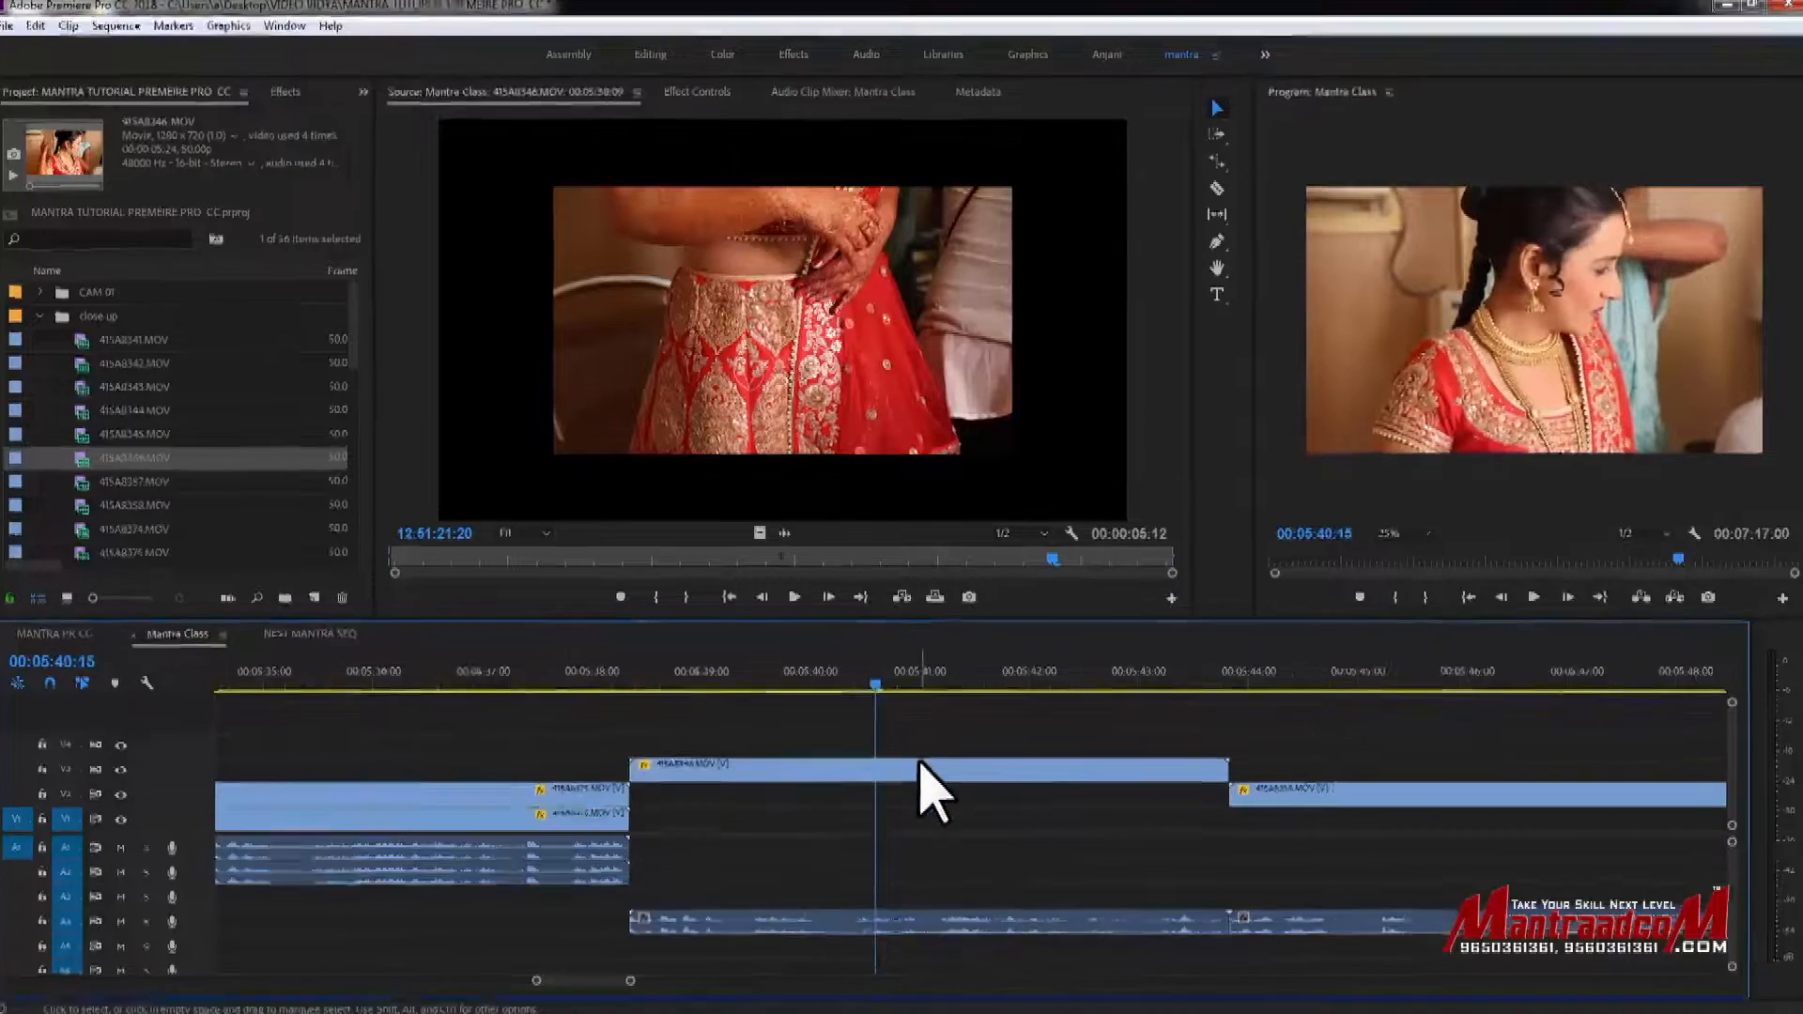
right_click(921, 766)
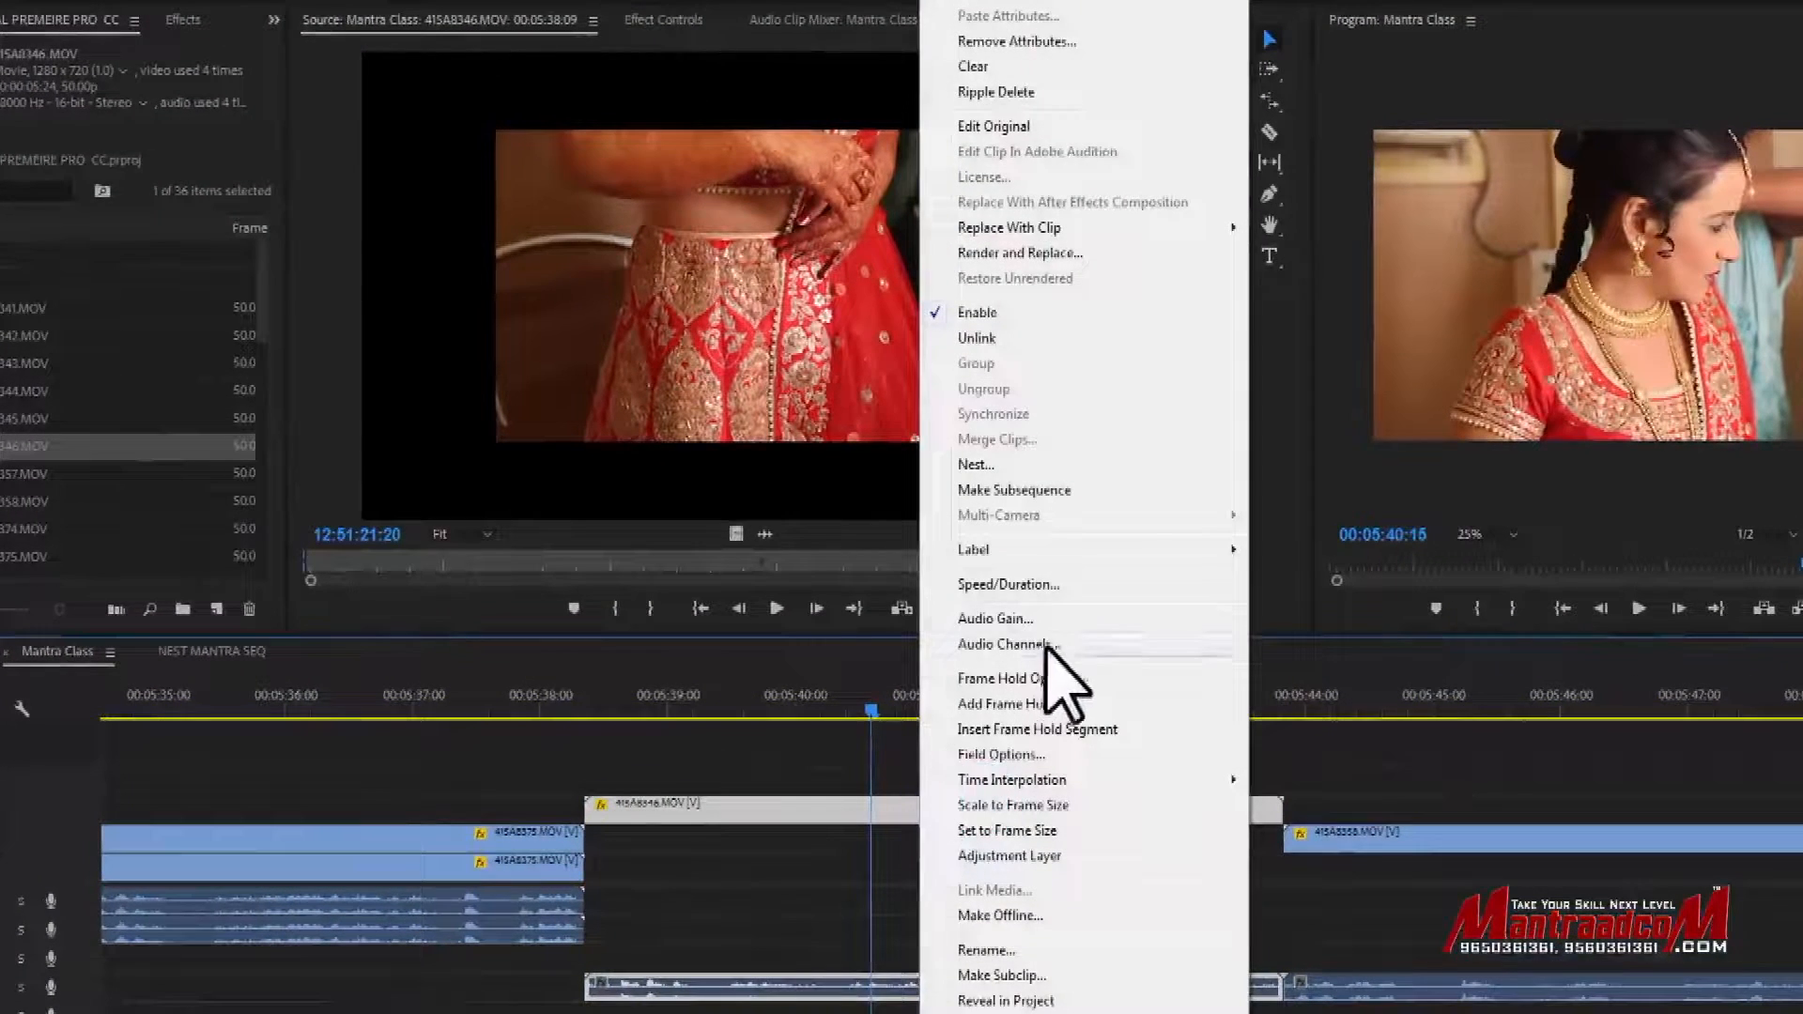
left_click(1068, 709)
left_click_drag(644, 700, 1010, 752)
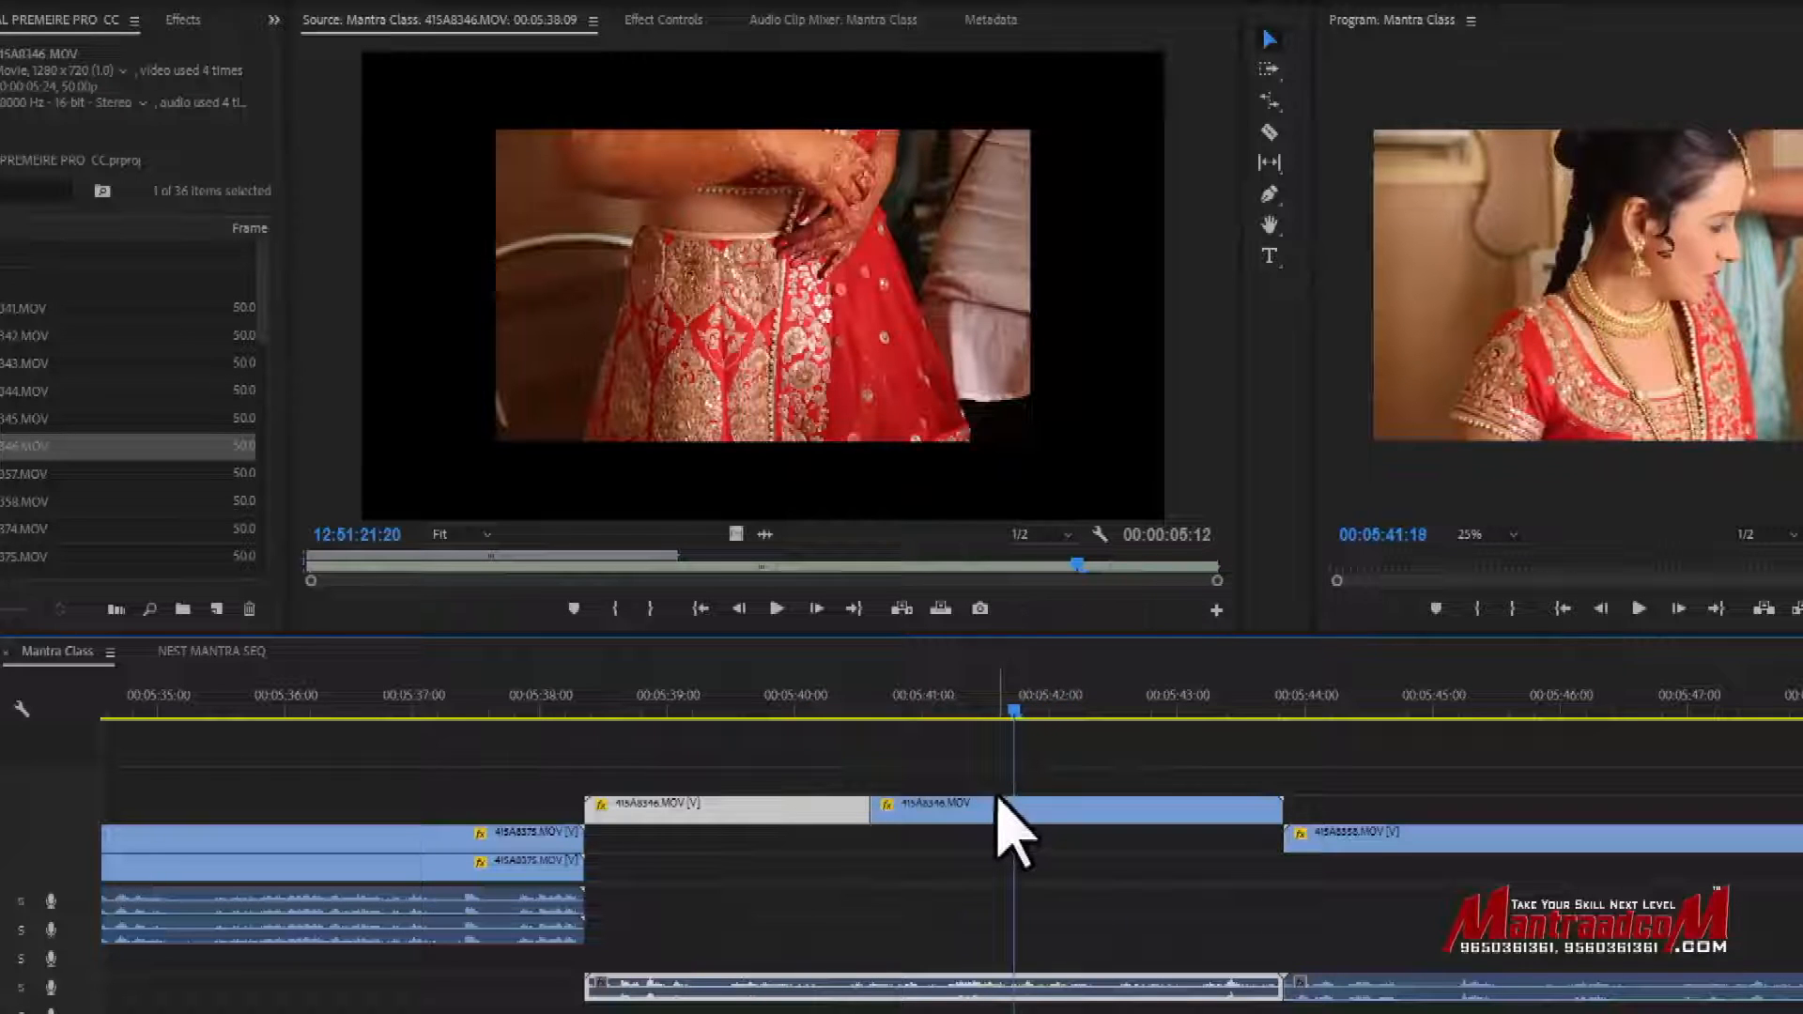
Insert a frame hold segment into clip 415A8346.MOV at 00:05:41:07 and scrub along it to 00:05:43:07.
left_click(998, 803)
right_click(998, 817)
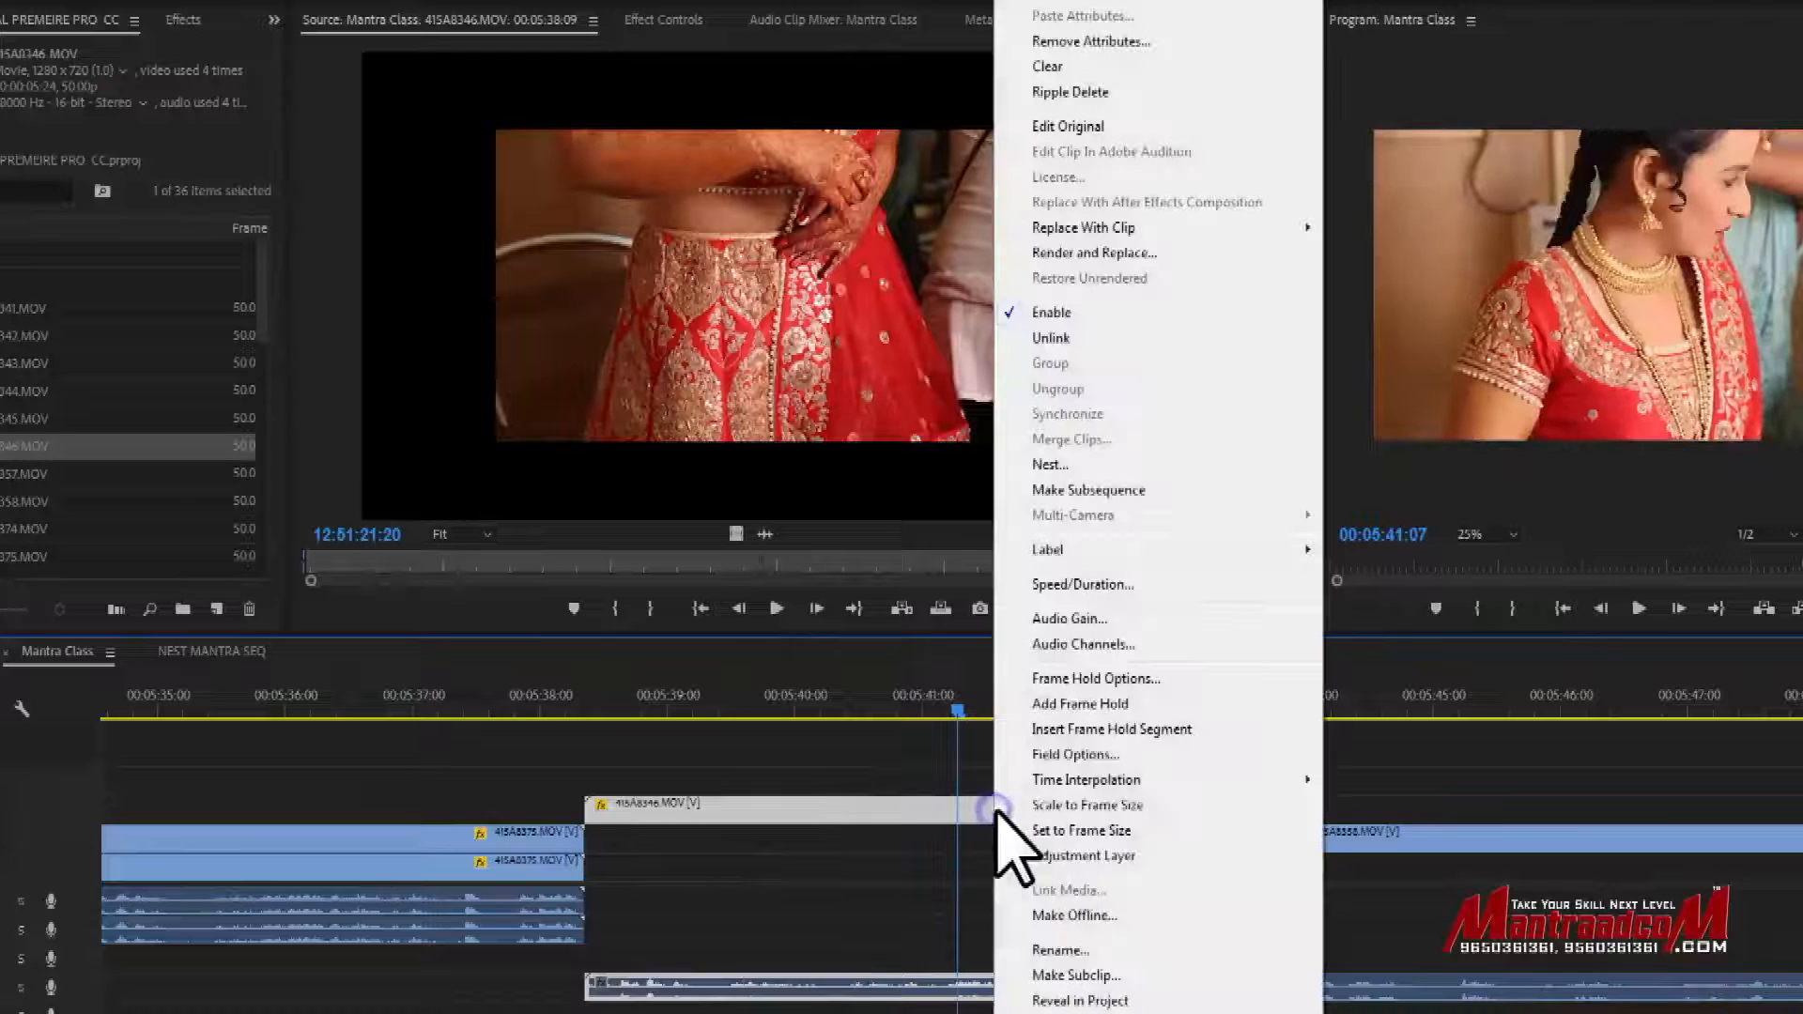
left_click(1170, 728)
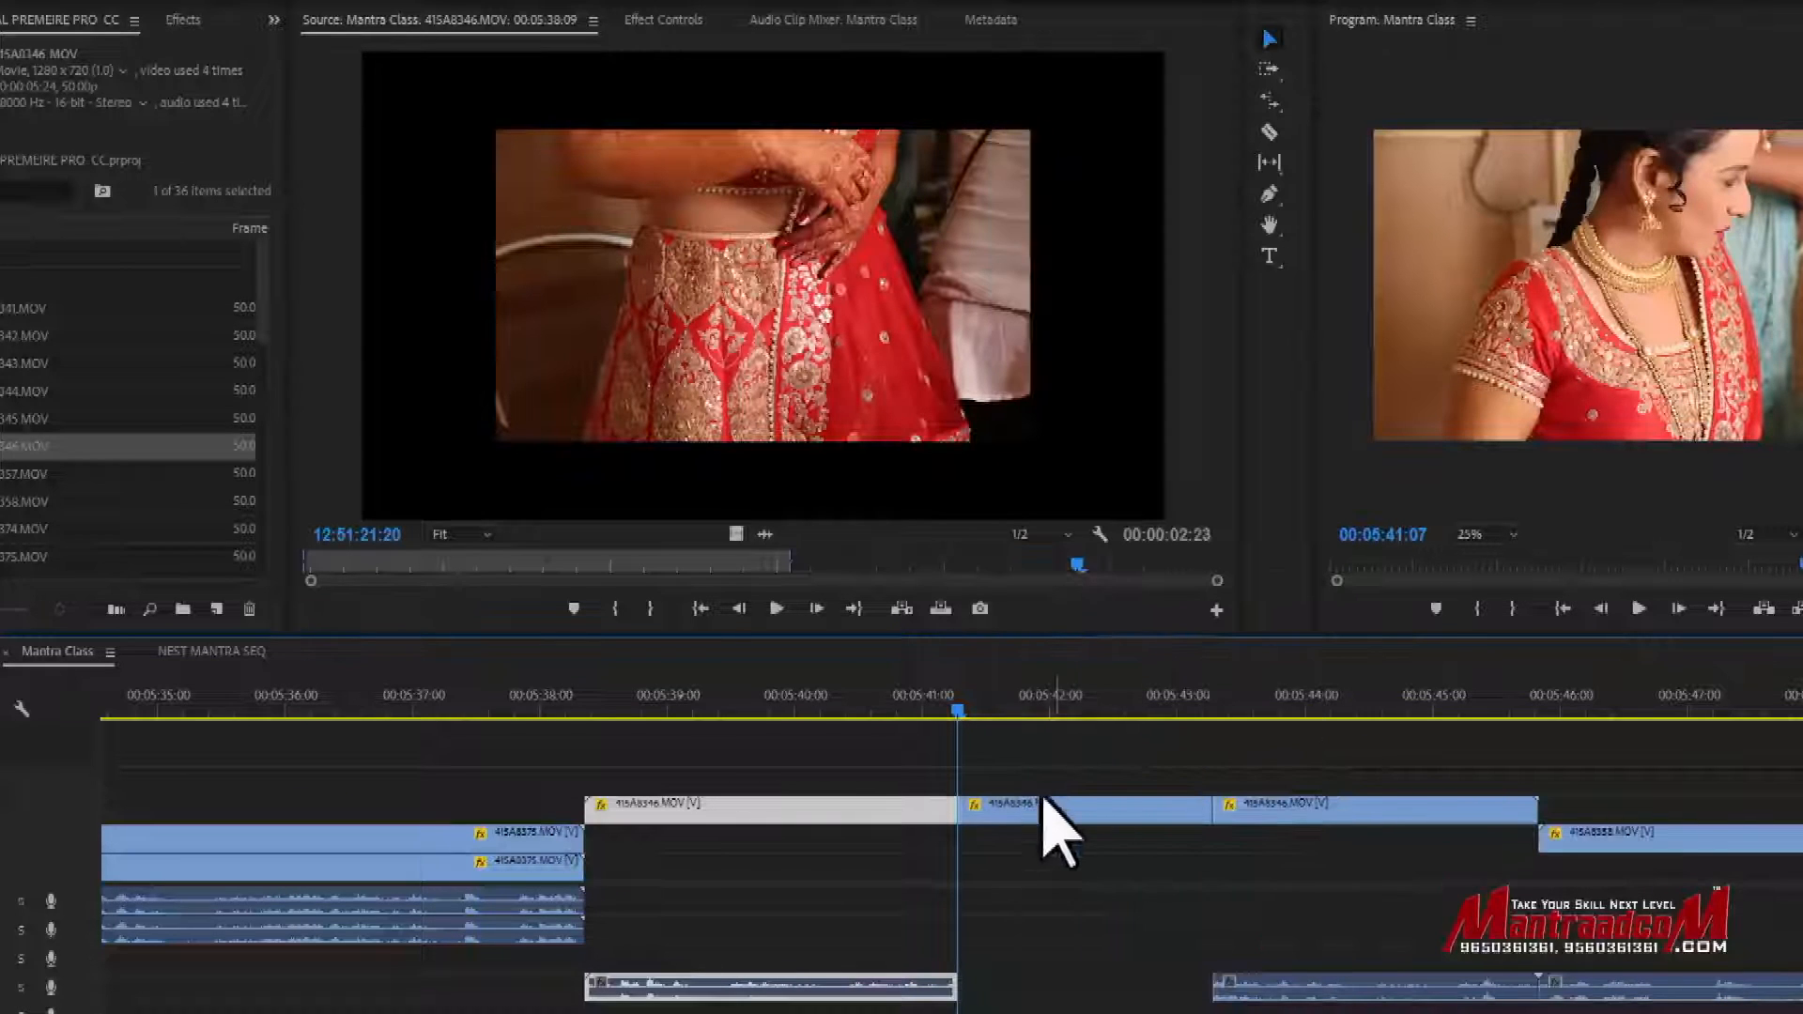
left_click_drag(960, 714, 1213, 714)
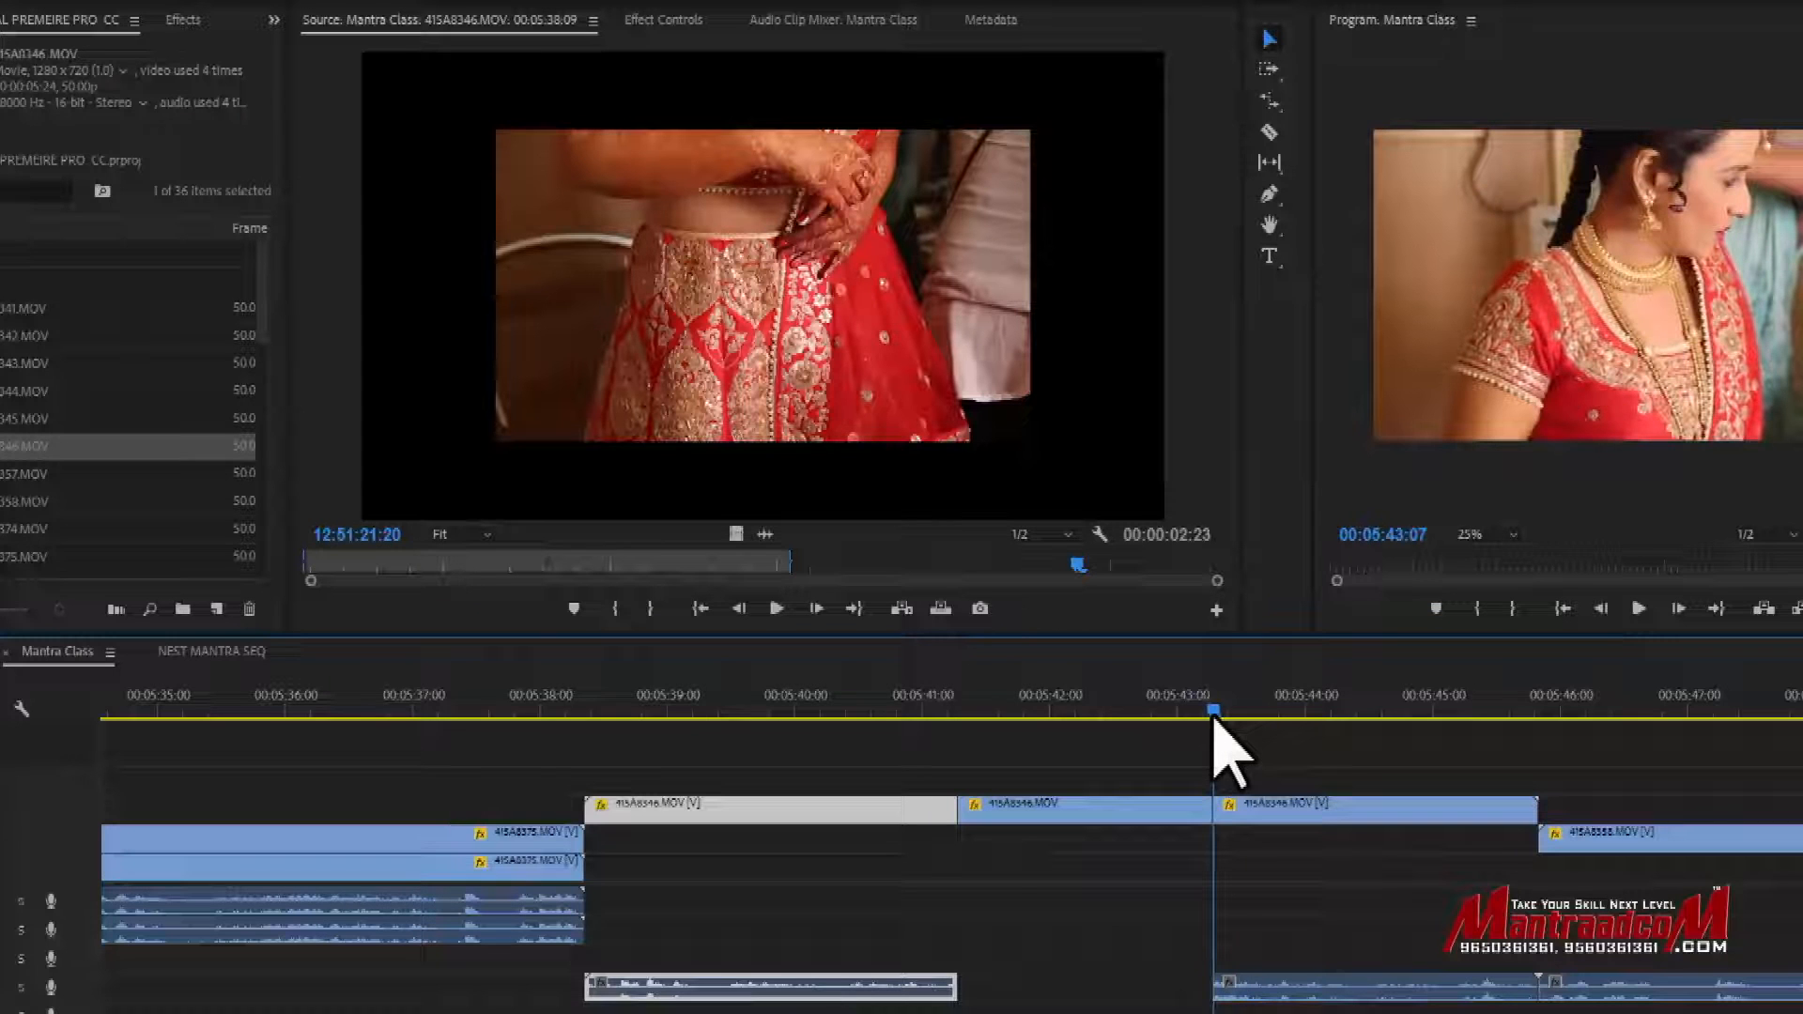
Shorten the frame hold segment to end at about 00:05:41:18 and ripple delete the gap behind it.
left_click(1186, 803)
left_click_drag(1165, 803, 978, 803)
right_click(1129, 810)
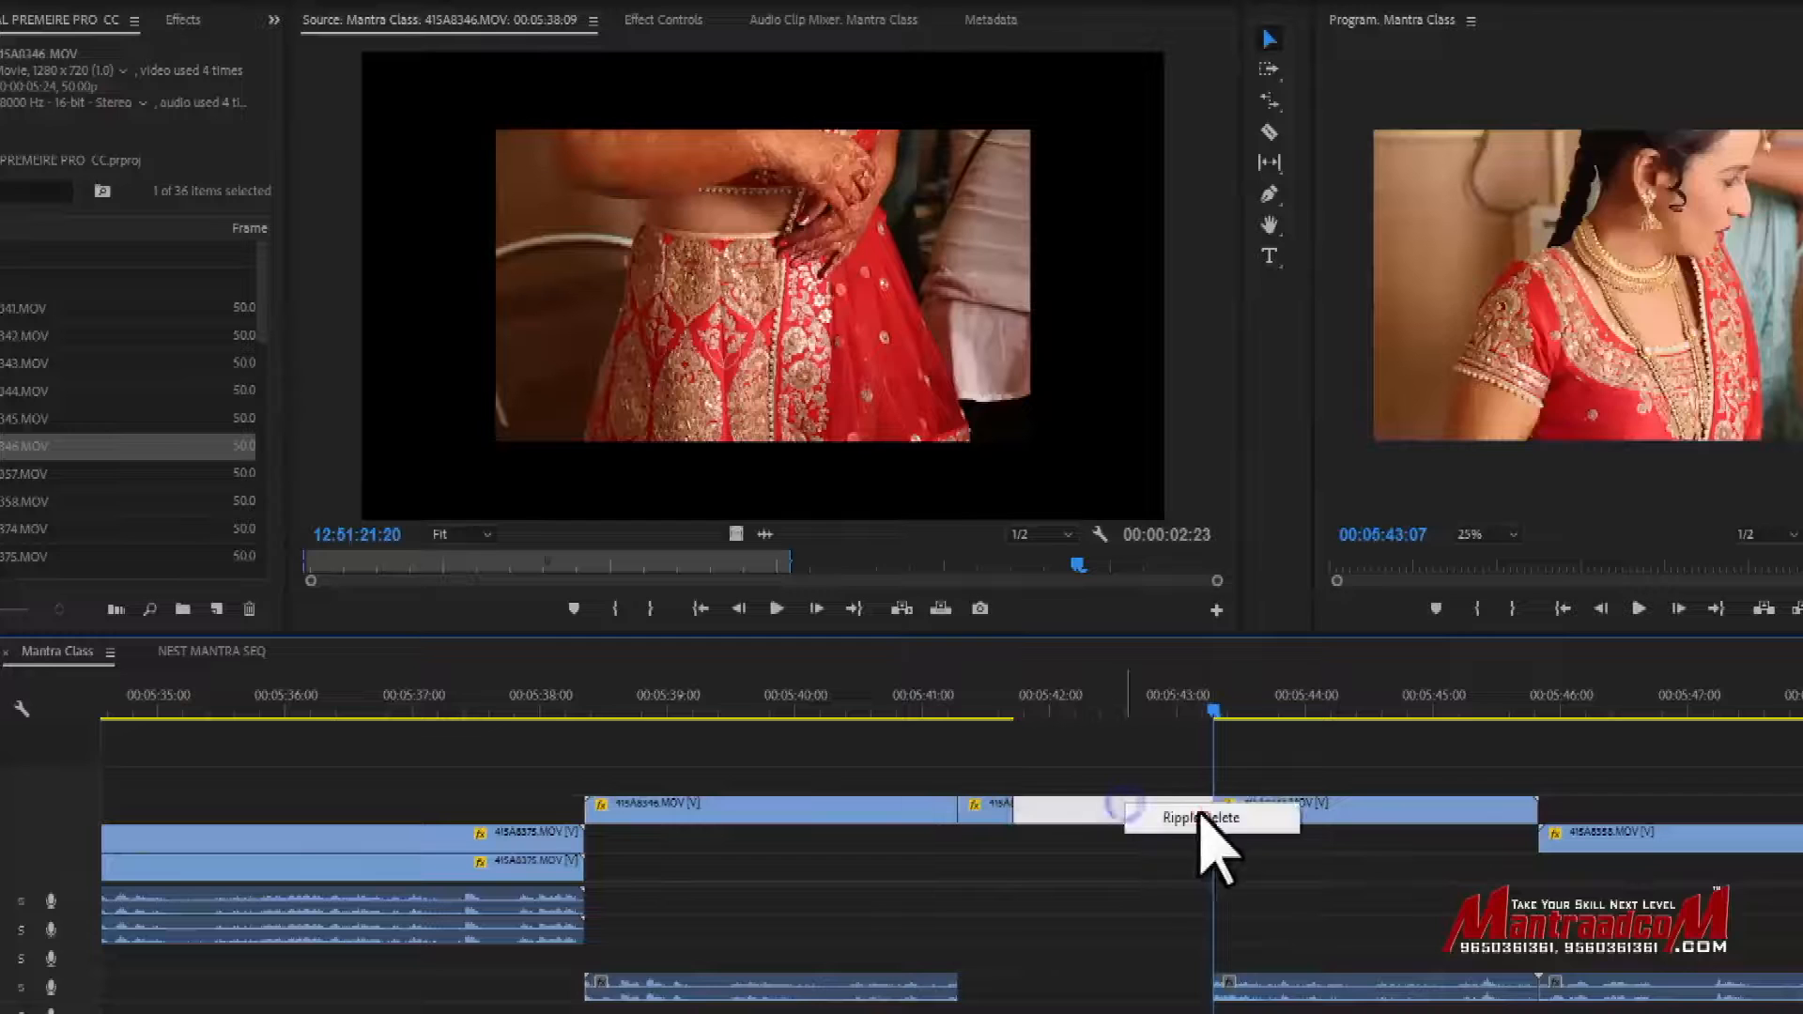
left_click(1202, 817)
Play the sequence from about 00:05:40:20 across the shortened freeze segment to review the pause in motion.
left_click(932, 705)
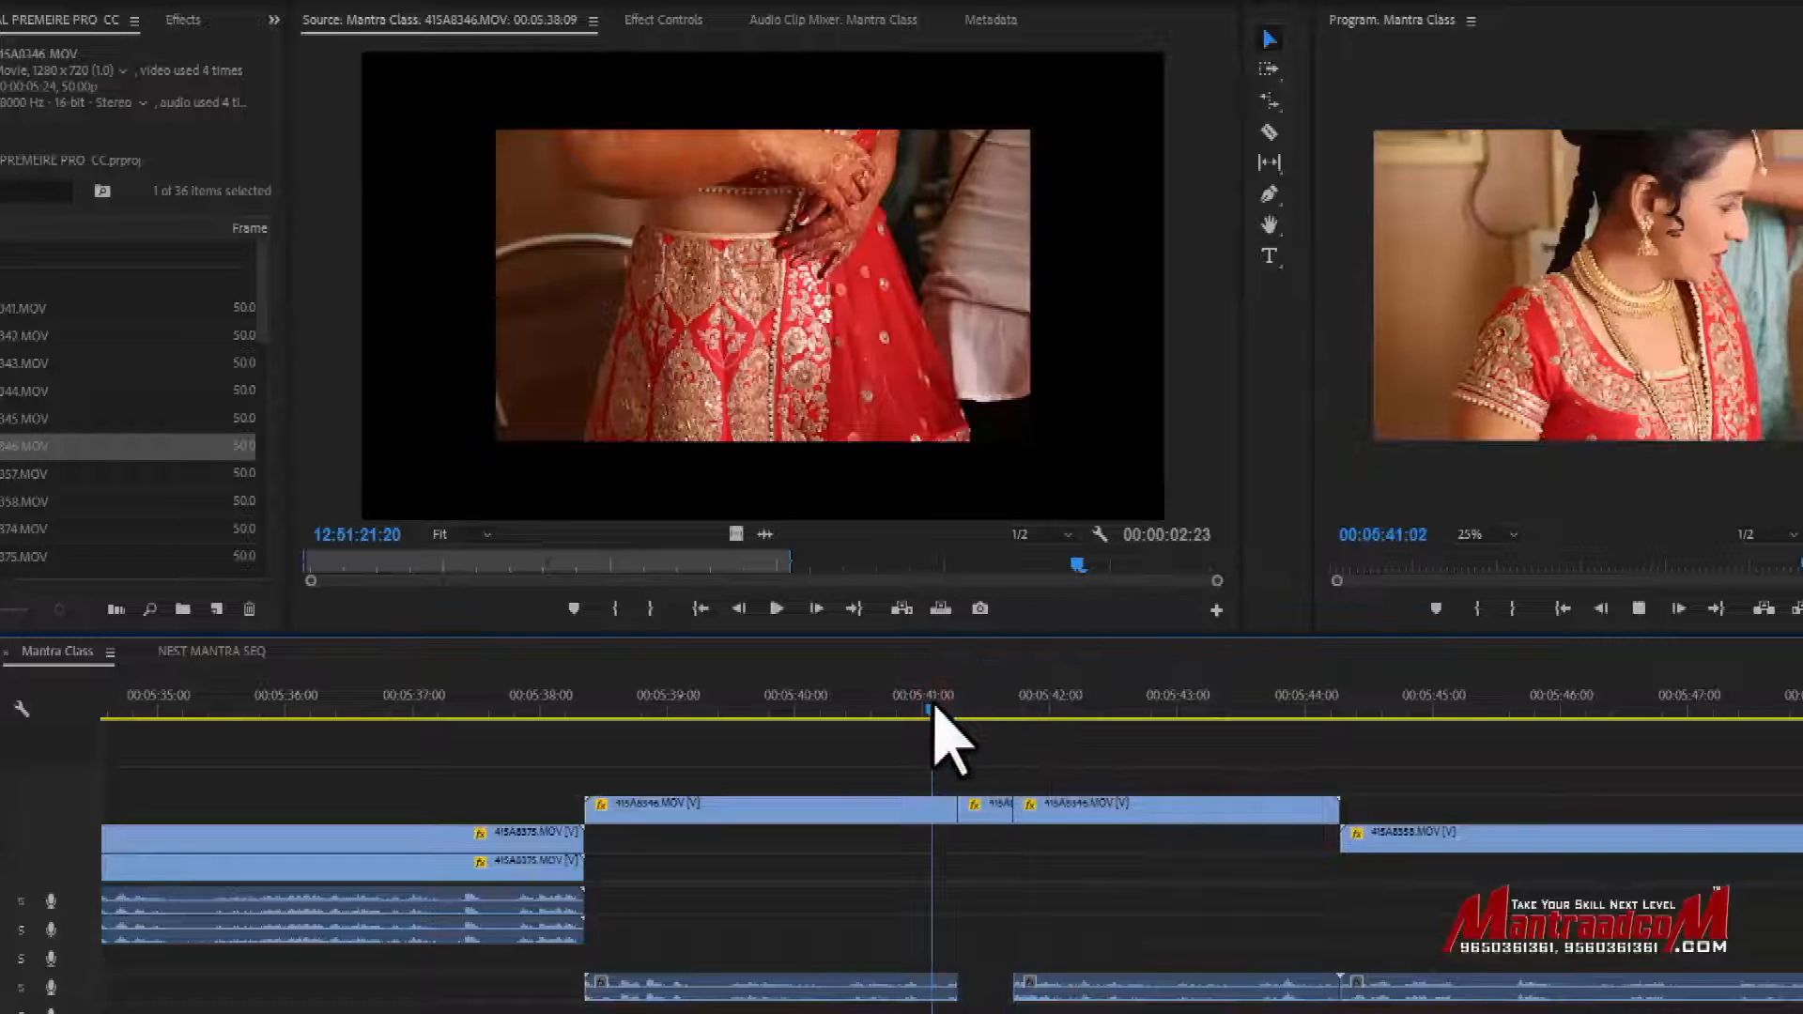
left_click(899, 703)
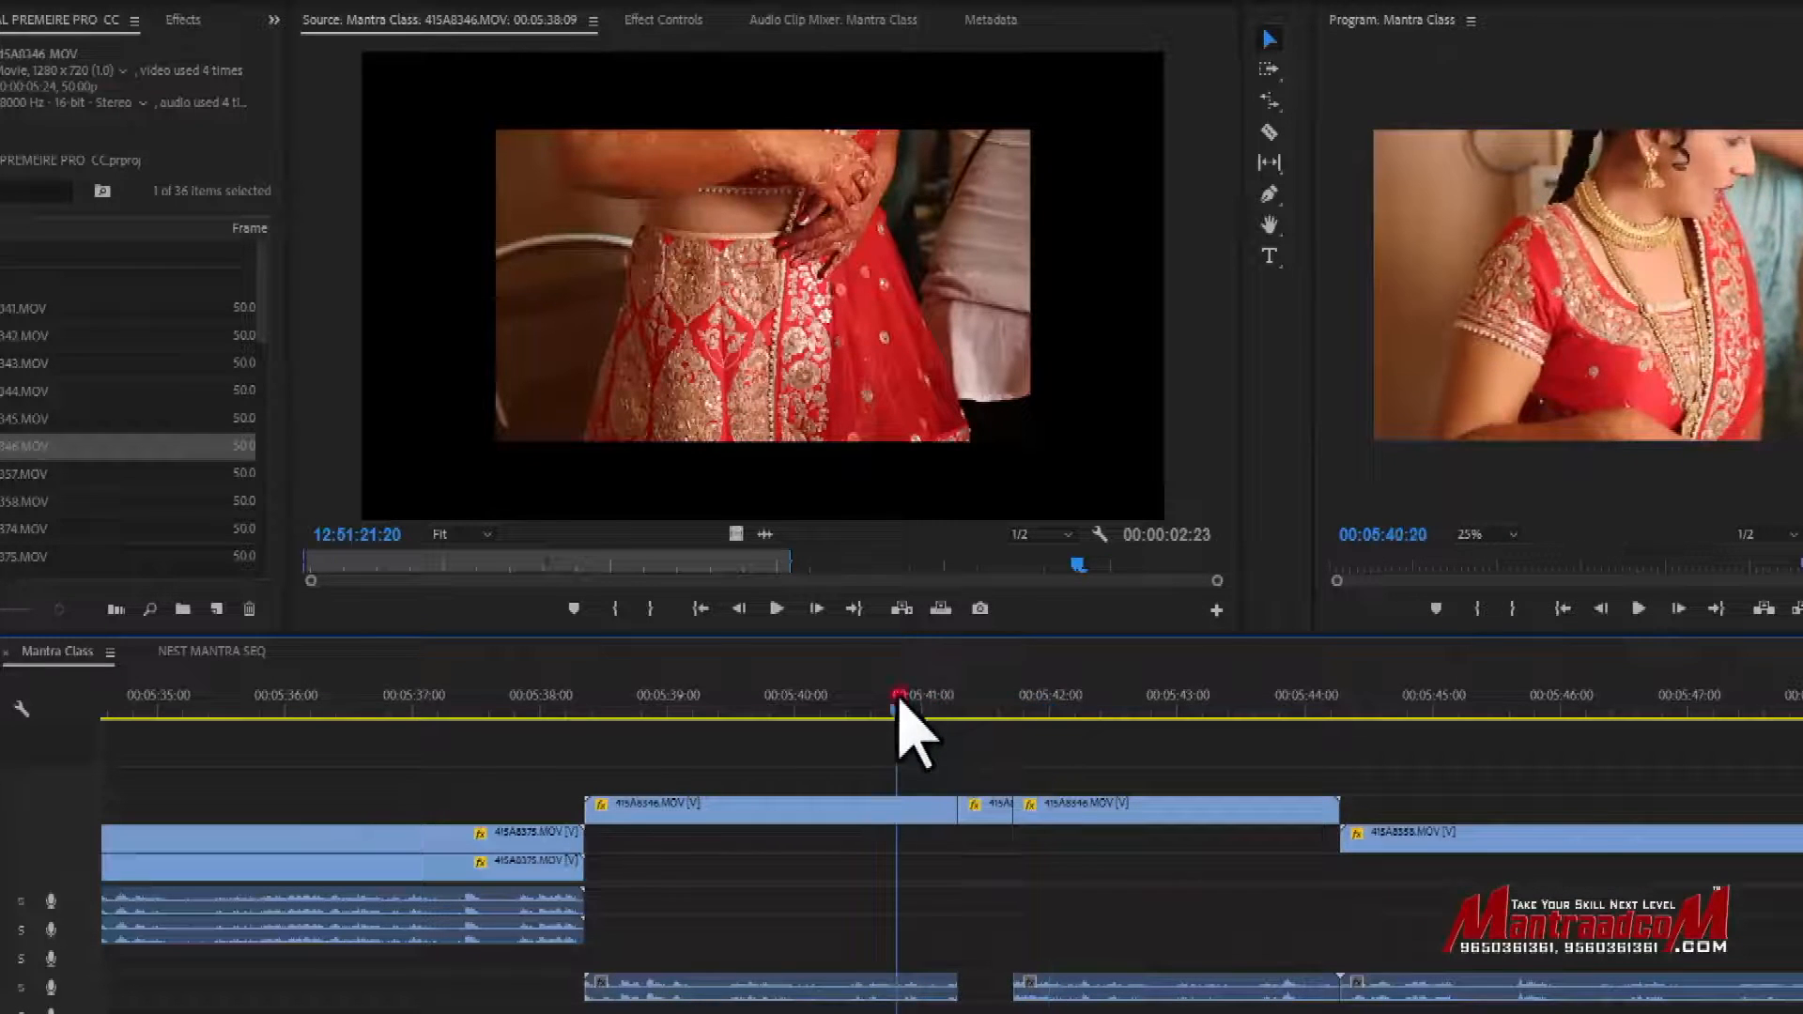
key("space")
key("space")
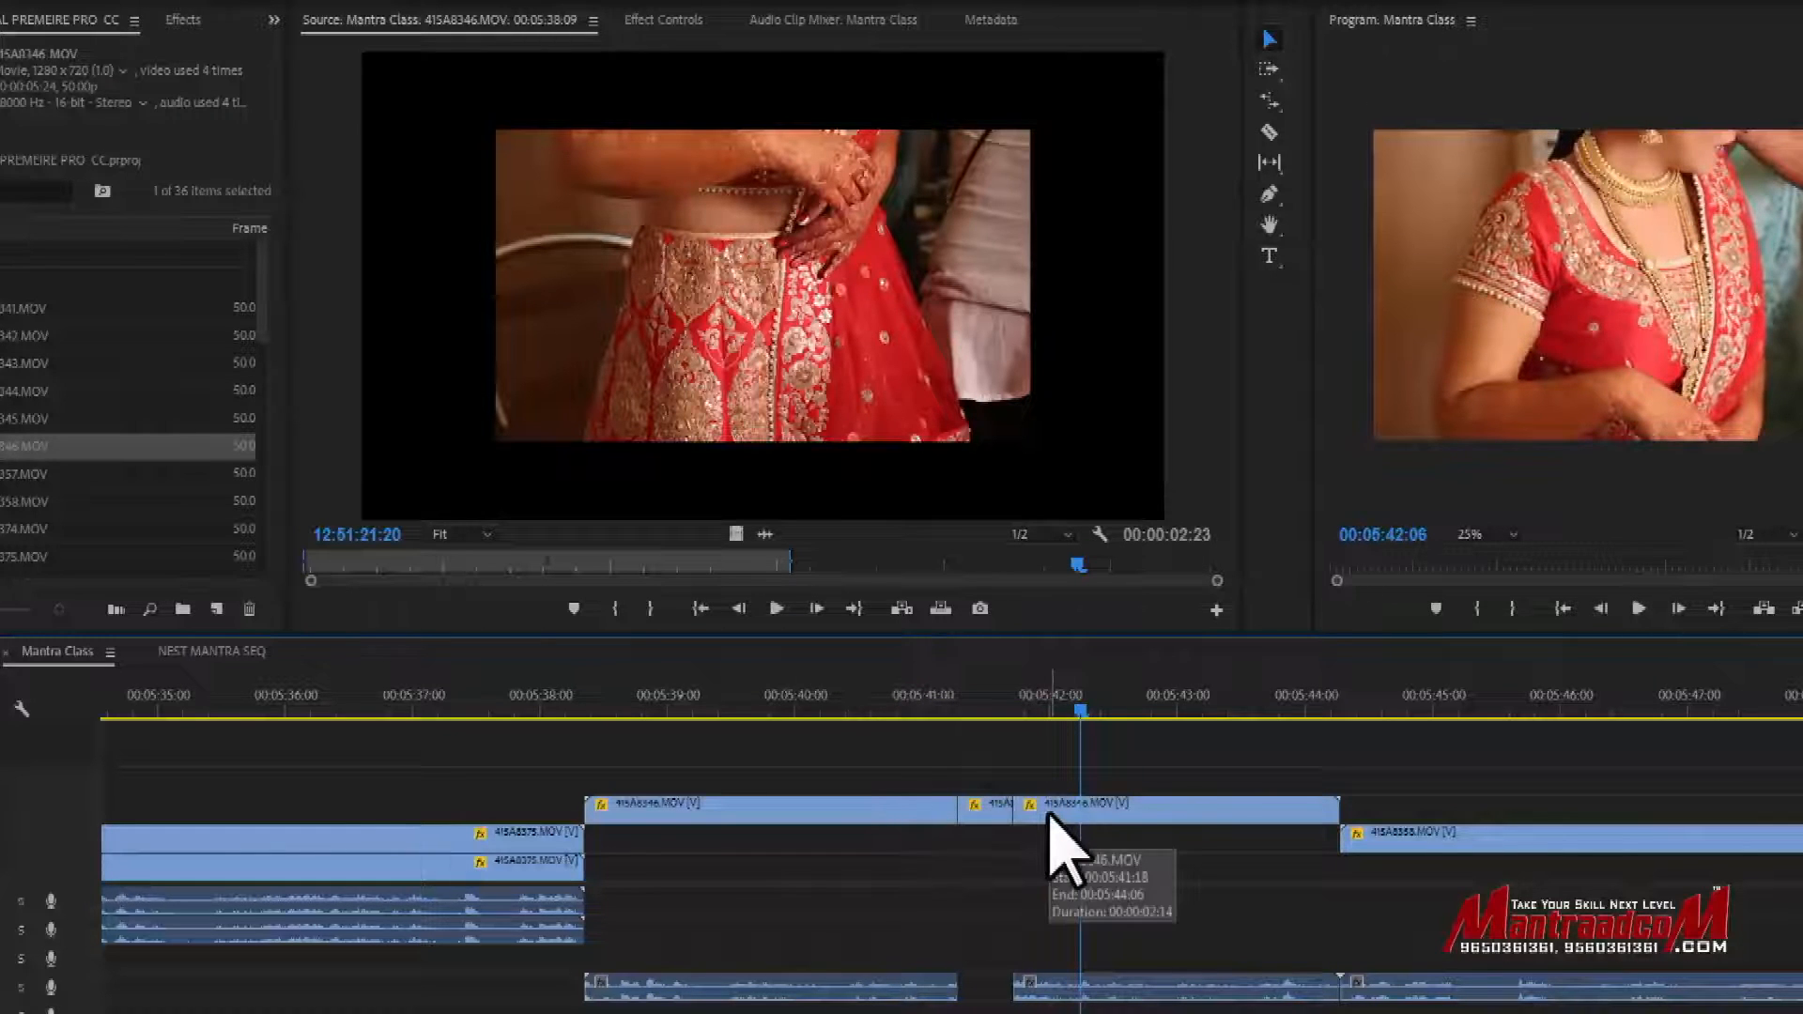
Examine the Frame Hold Options and the available hold positions for the 415A8346.MOV section that starts at 00:05:41:18.
right_click(1132, 810)
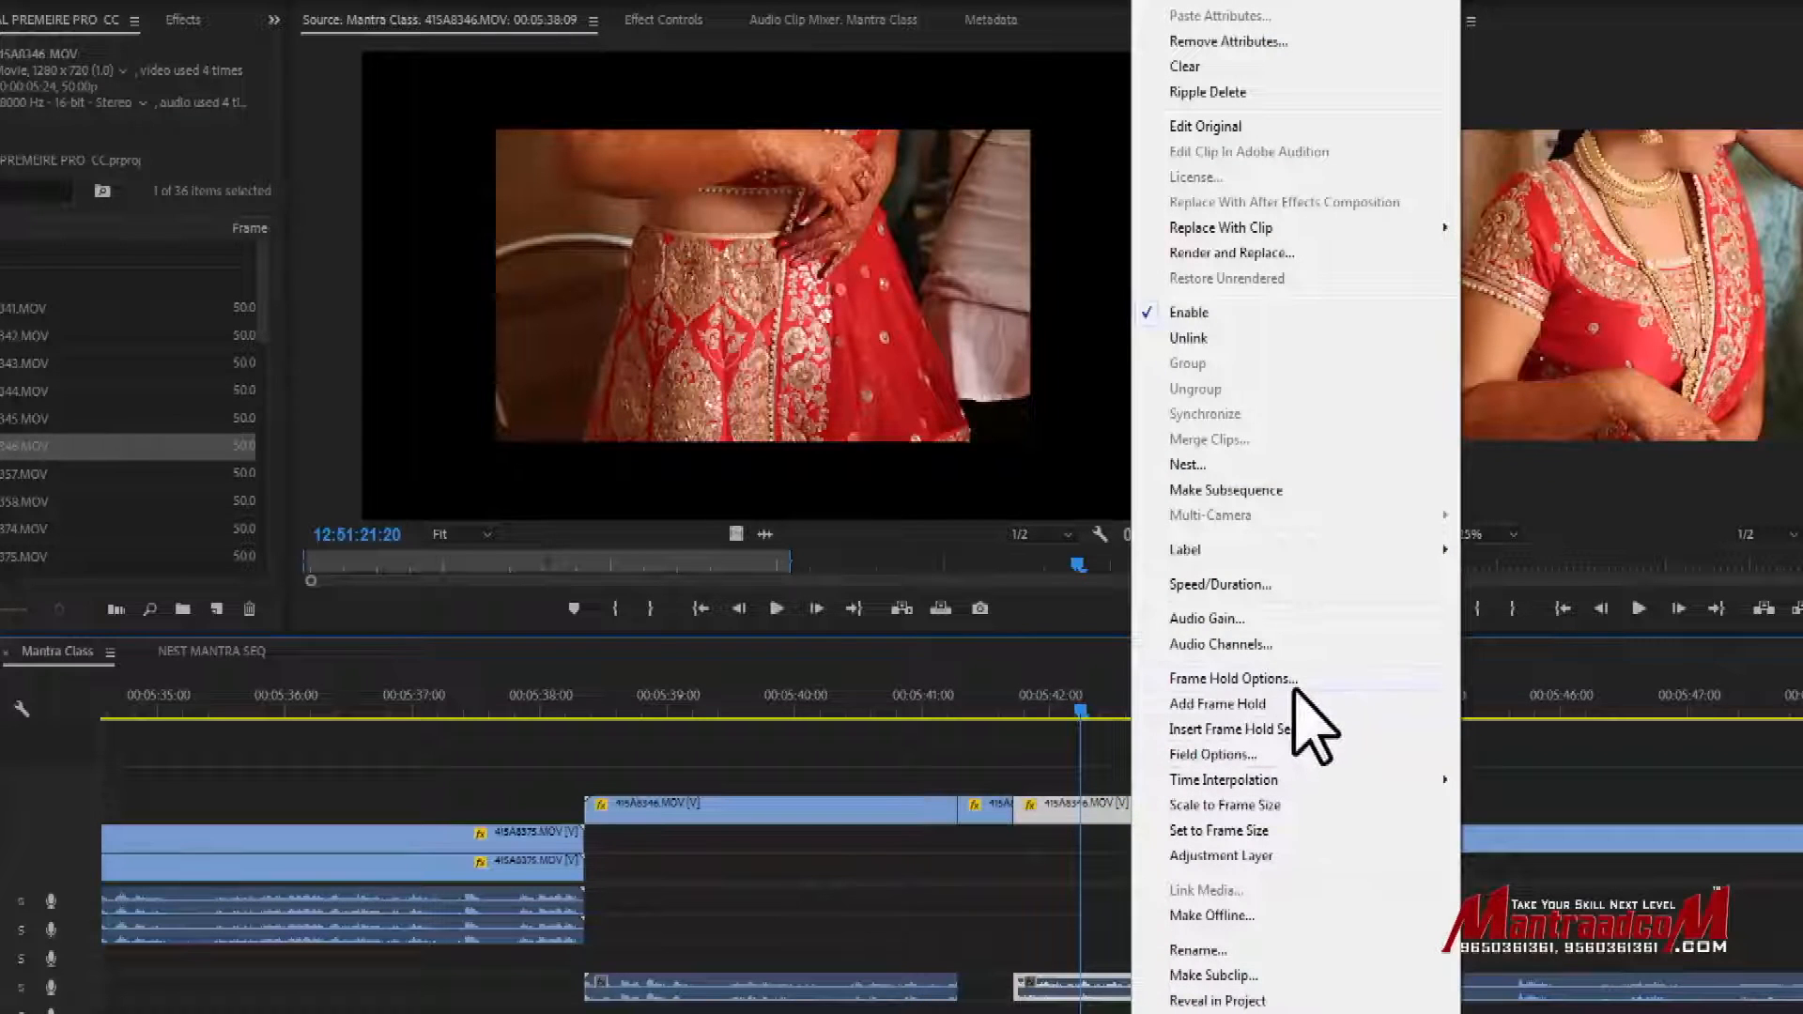
left_click(1293, 684)
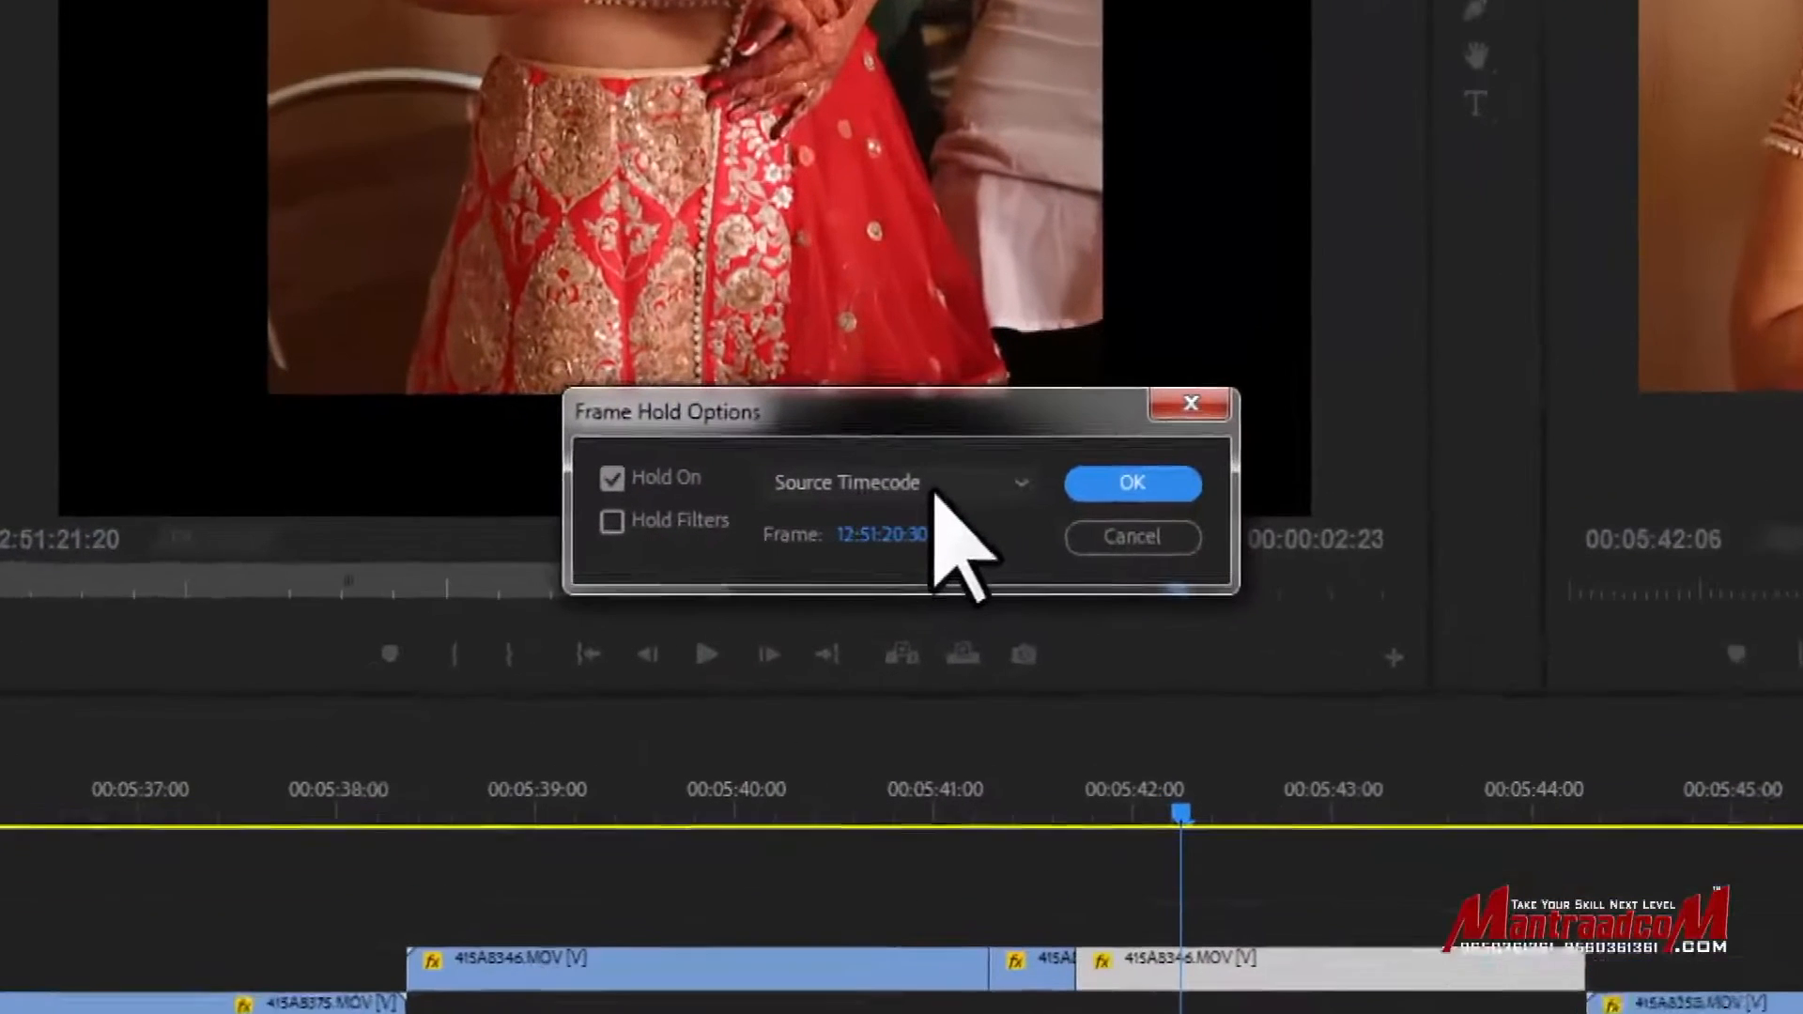
left_click(932, 484)
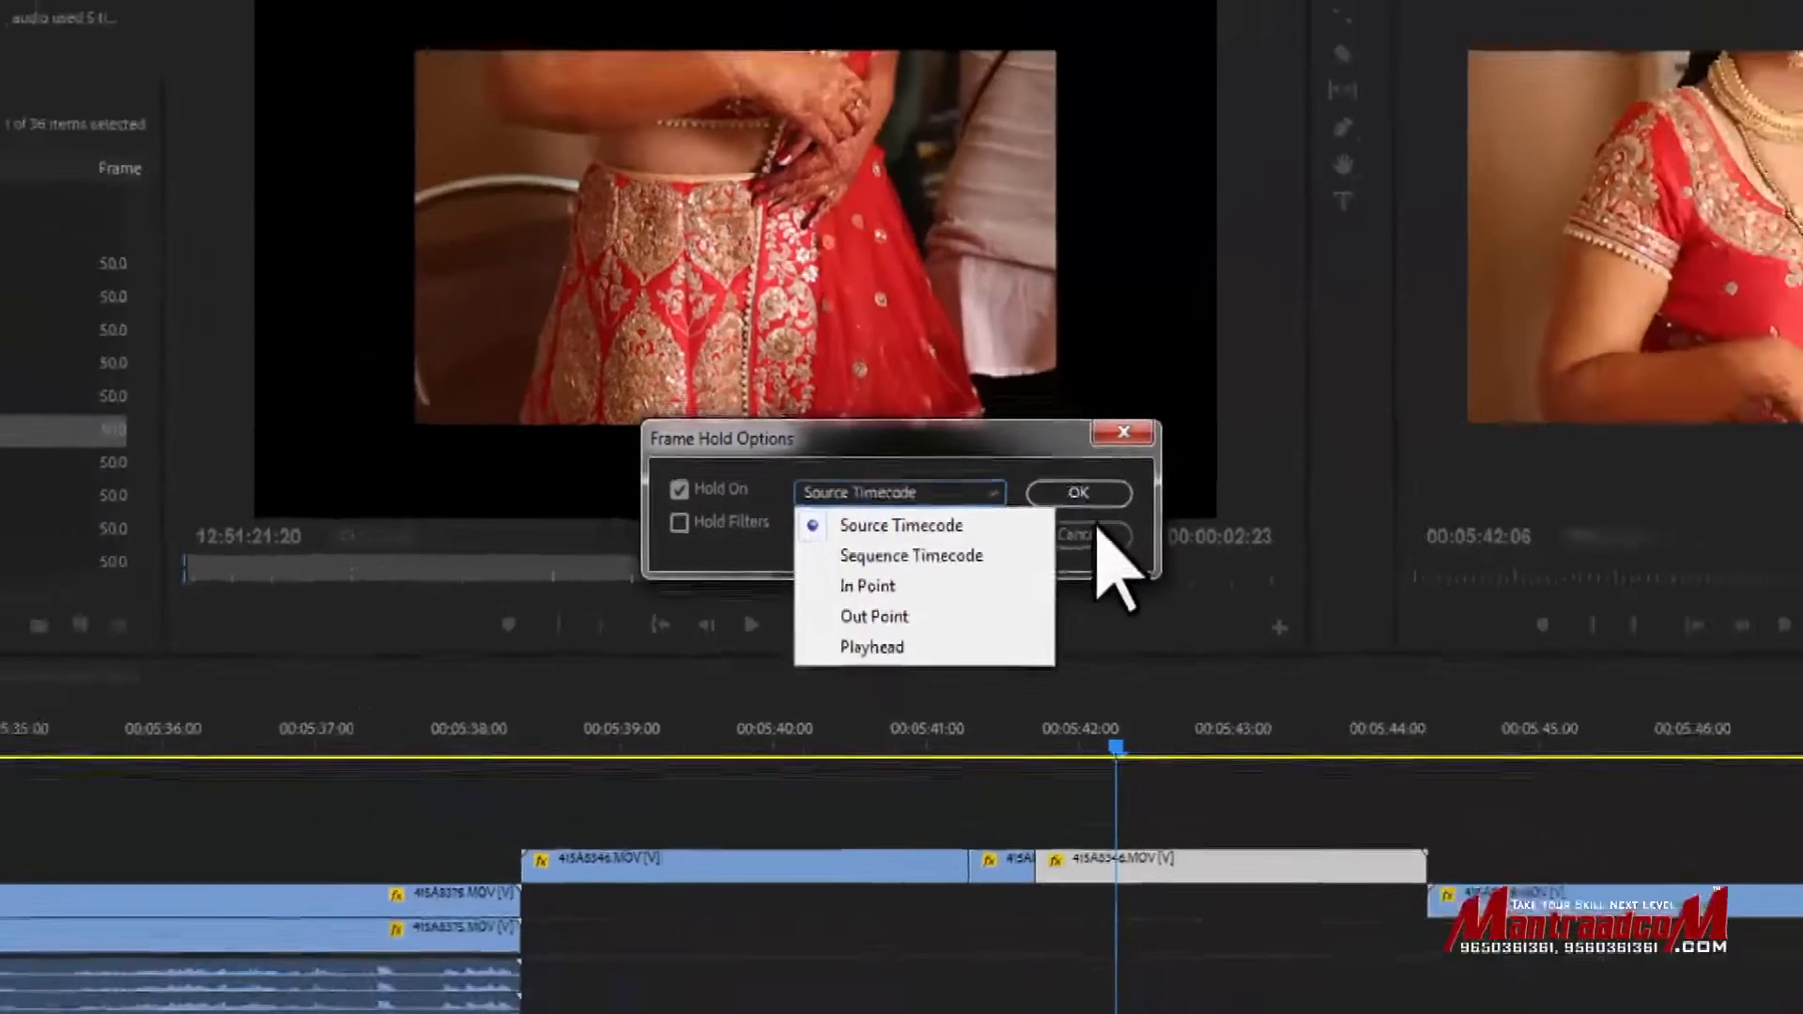
left_click(1138, 483)
Add a frame hold to the last section of clip 415A8346.MOV at 00:05:43:00 and scrub across the frozen part.
right_click(1107, 762)
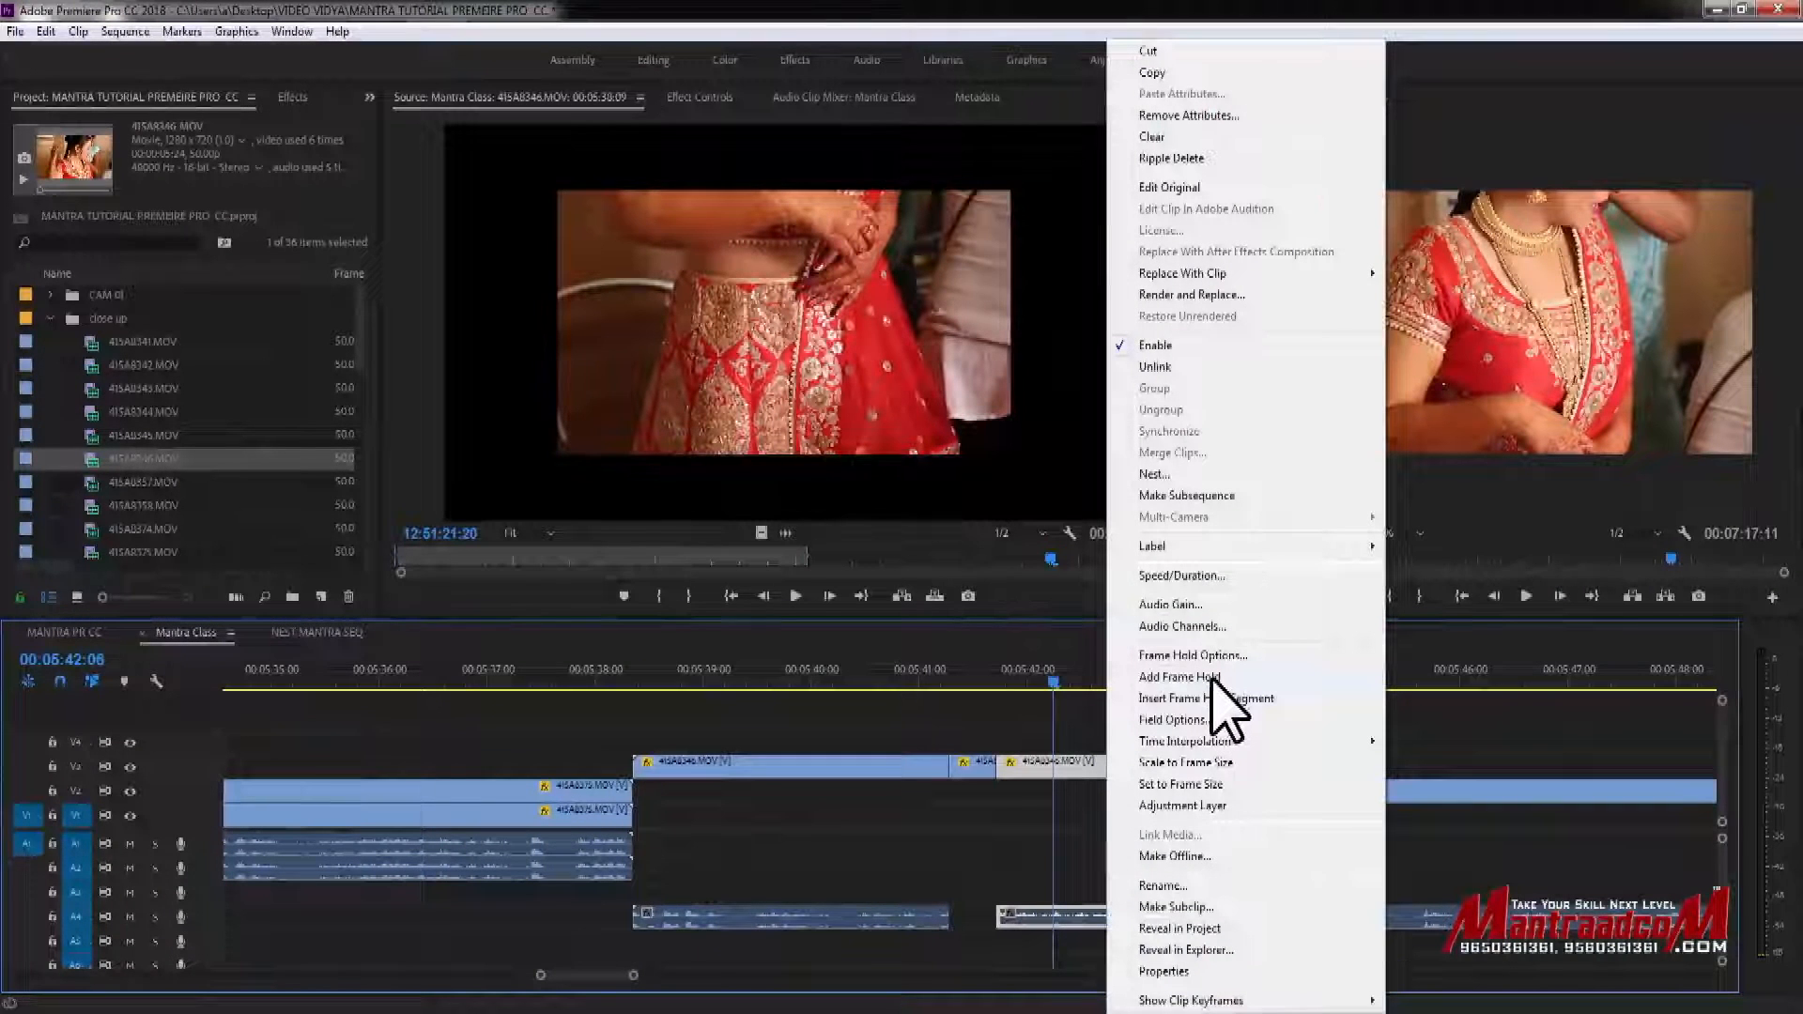
left_click(1054, 685)
left_click_drag(1086, 683, 1136, 681)
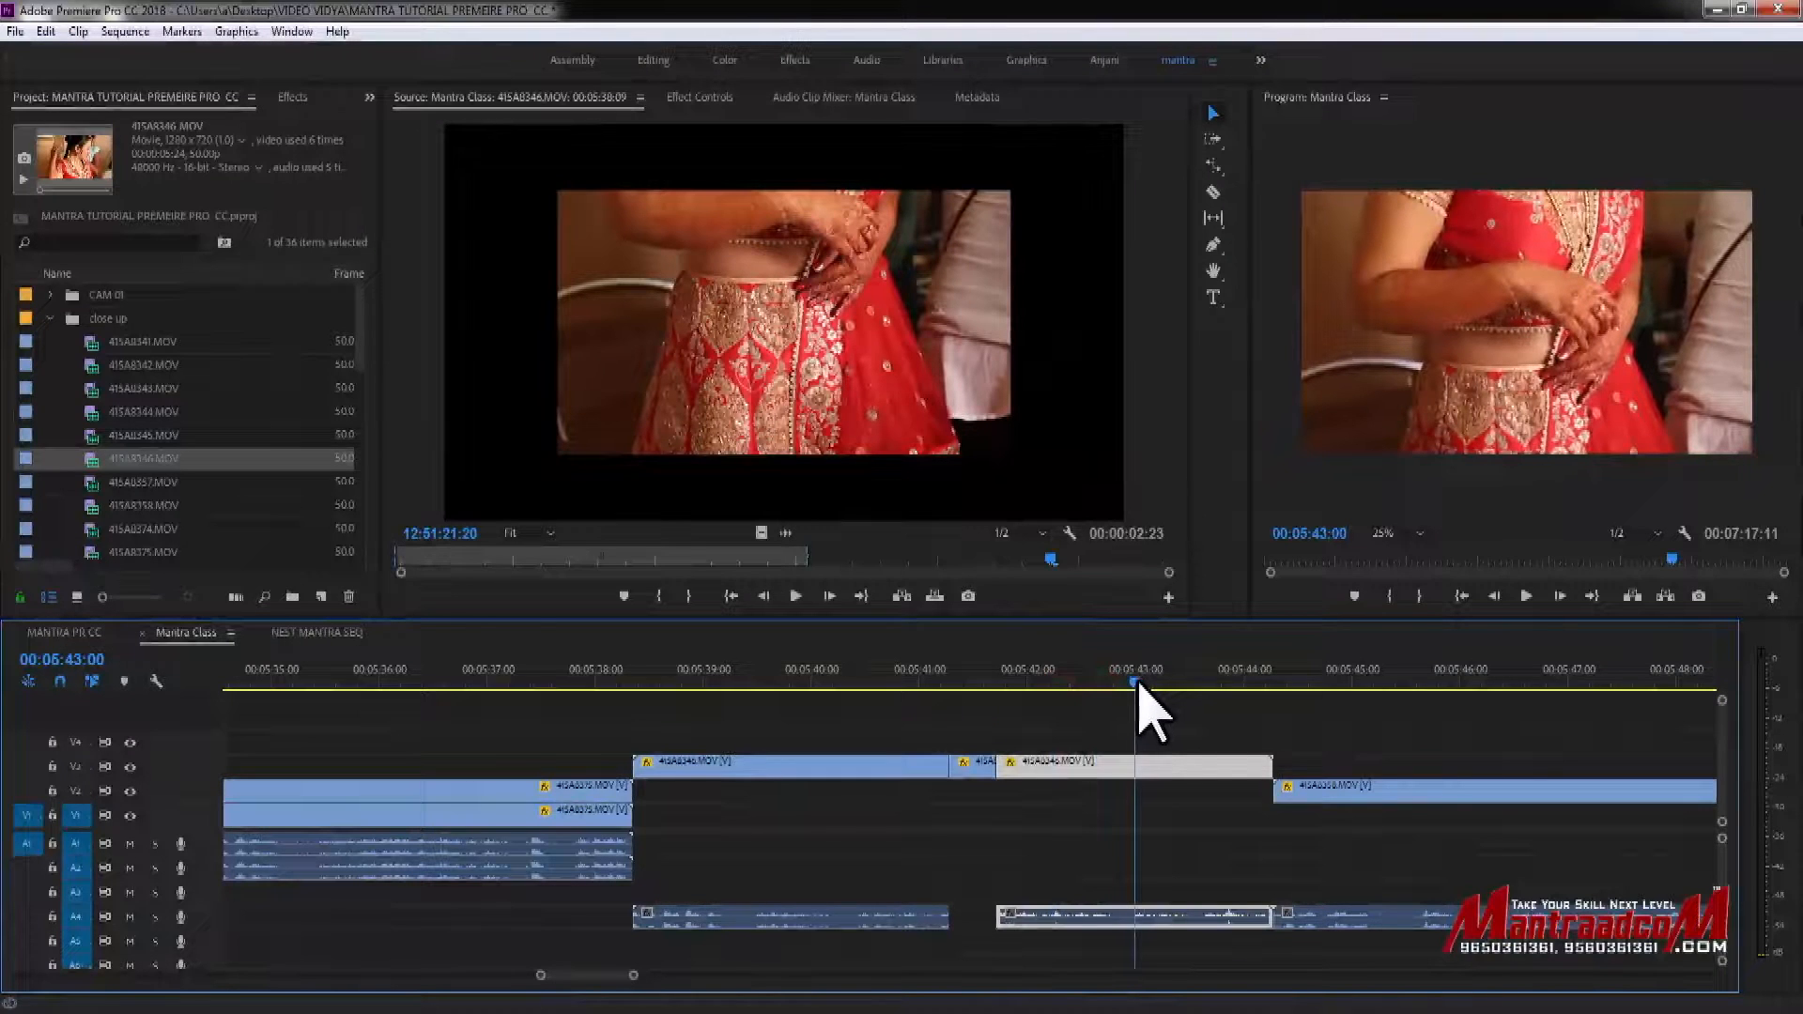
right_click(1152, 763)
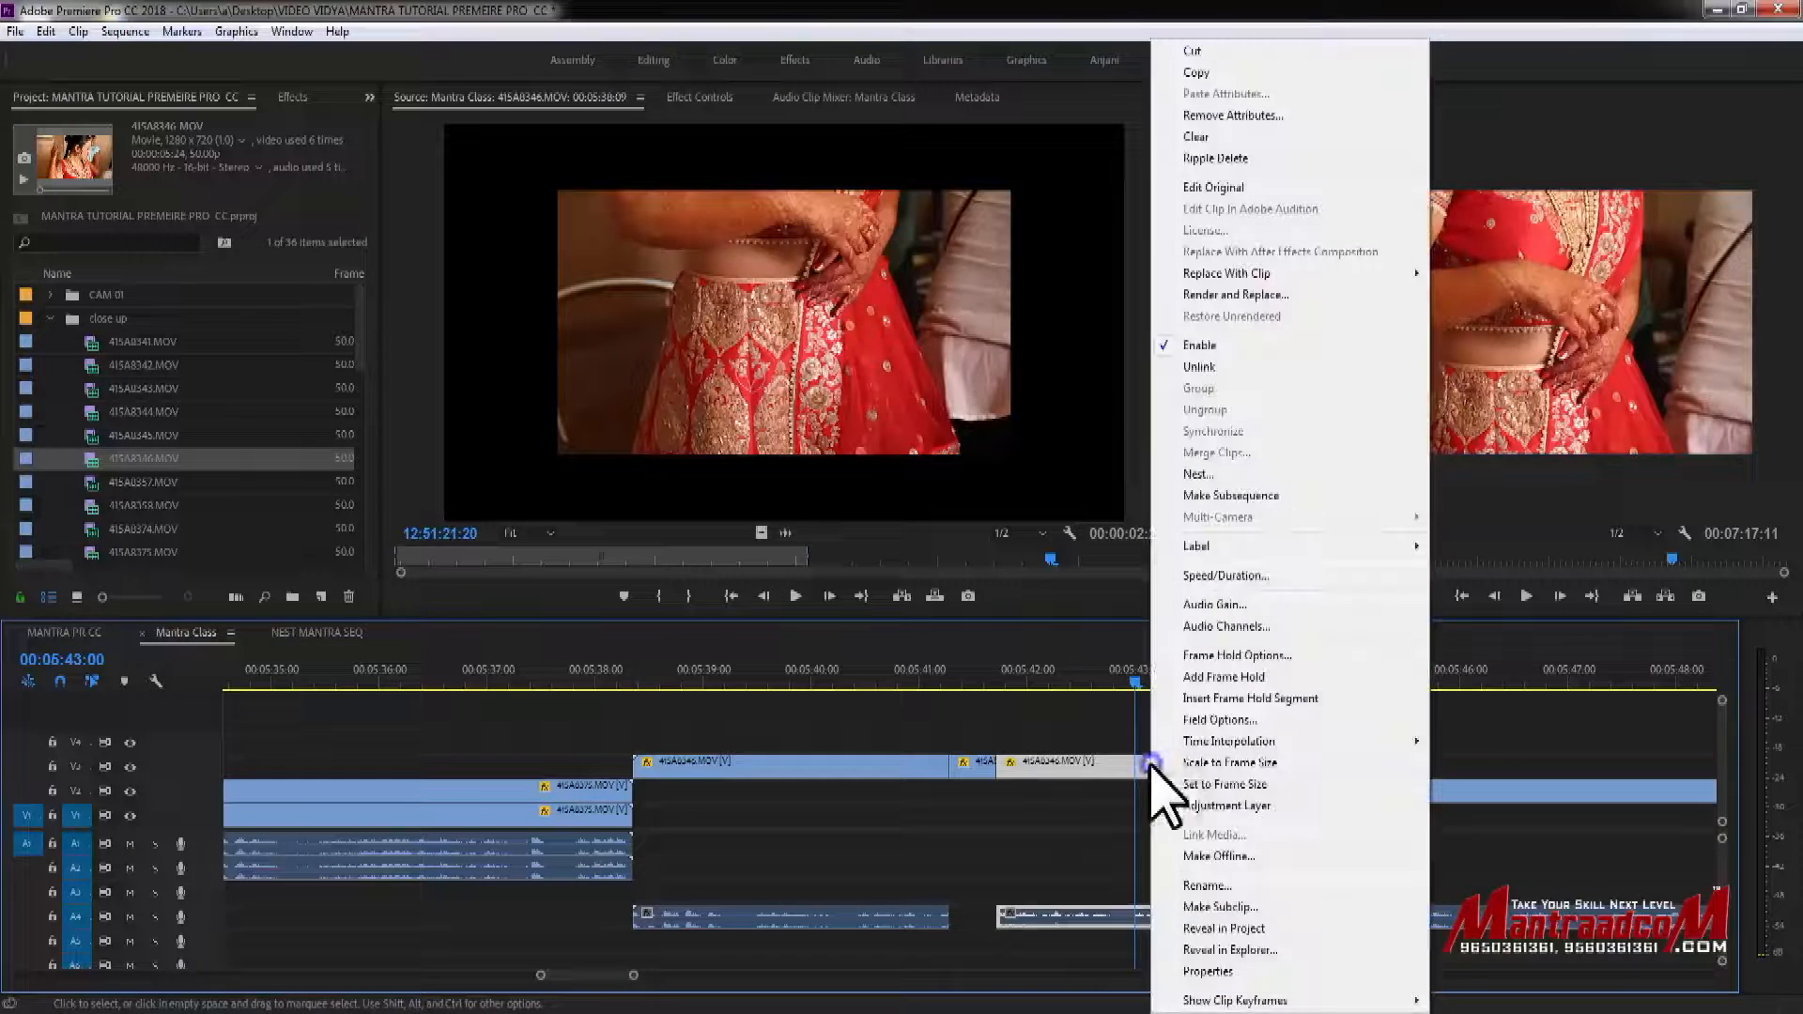
left_click(1274, 678)
left_click_drag(1128, 686, 1221, 691)
Insert a frame hold segment into clip 415A8346.MOV at 00:05:42:07 and scrub past its end to 00:05:44:11.
left_click(1058, 681)
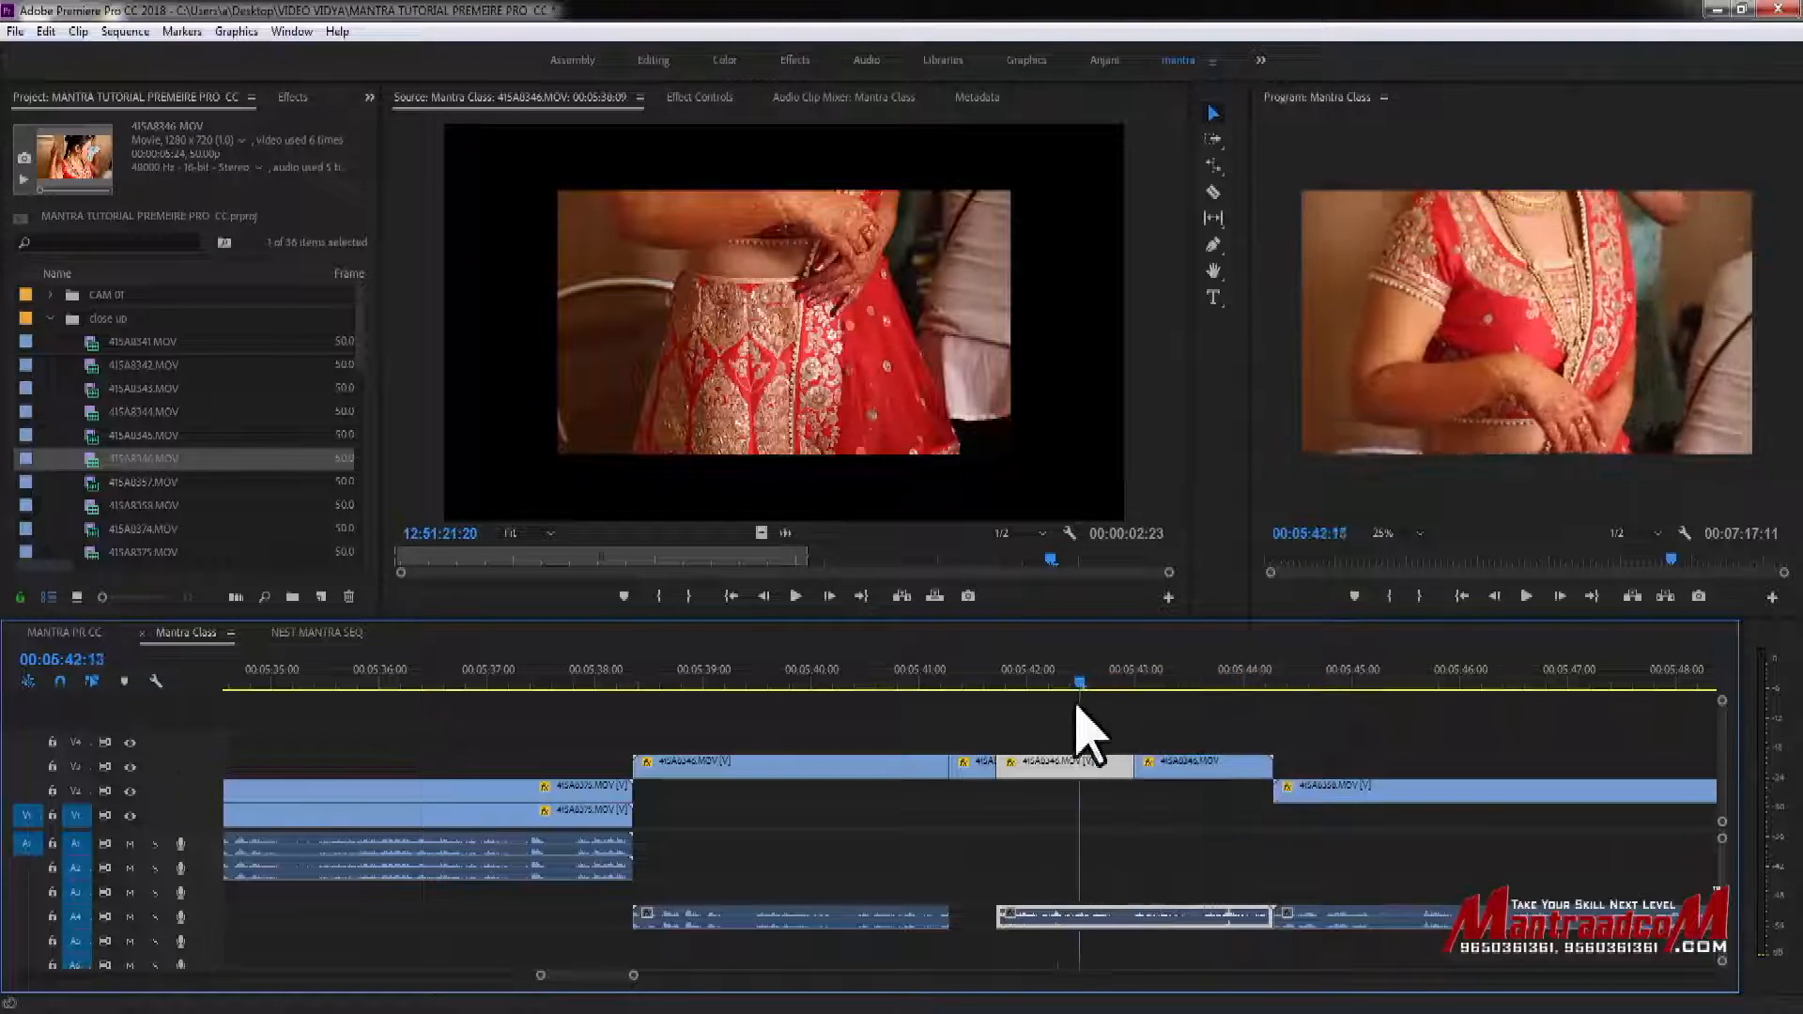
right_click(1076, 768)
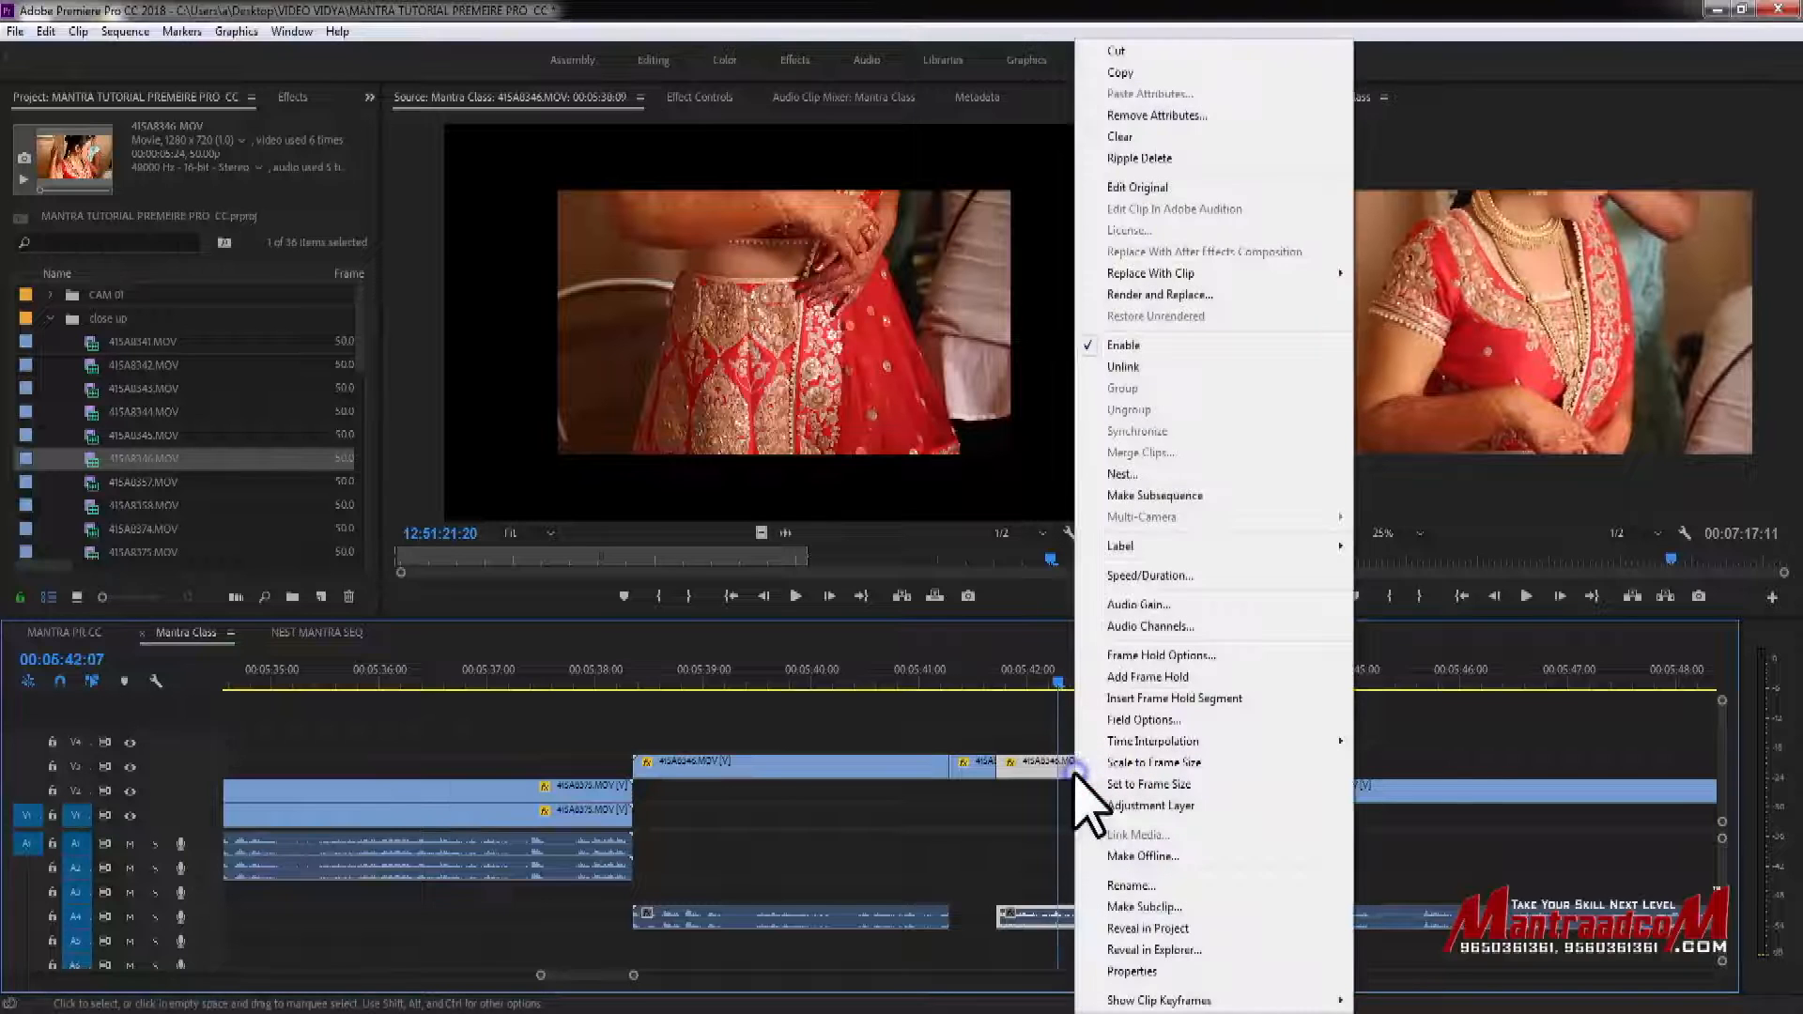
left_click(1240, 699)
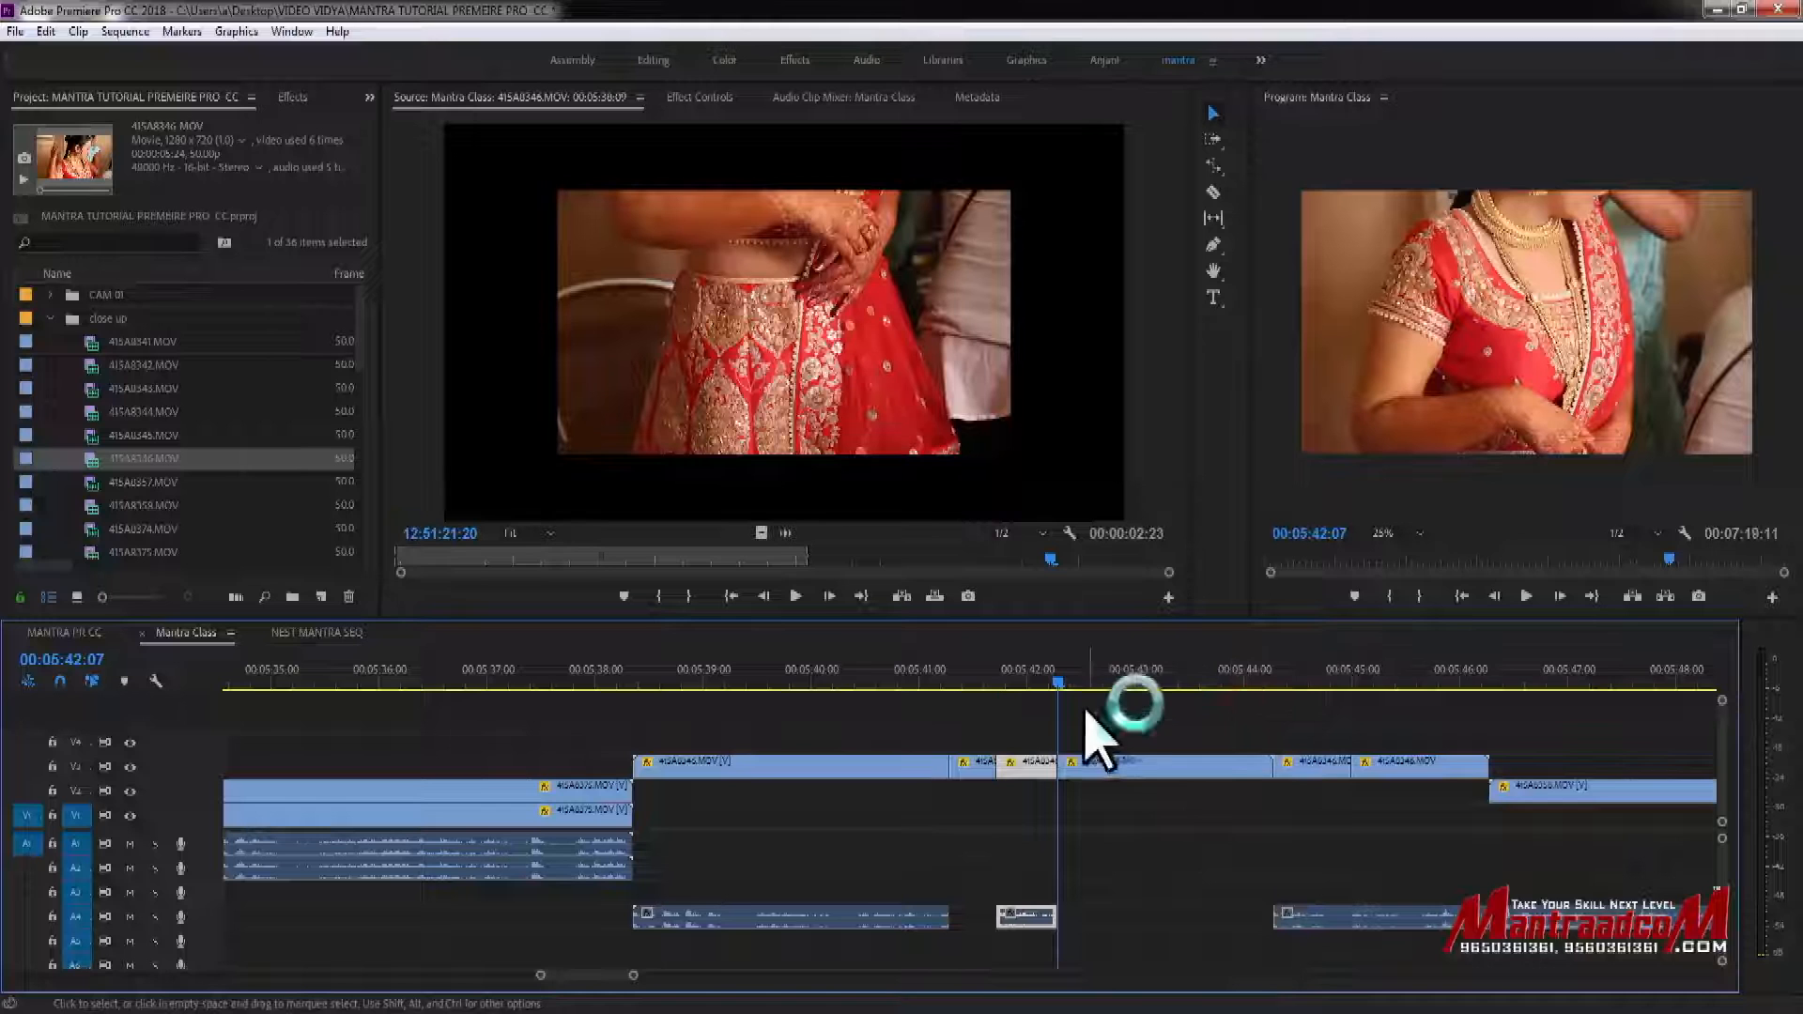
left_click_drag(1071, 671, 1109, 678)
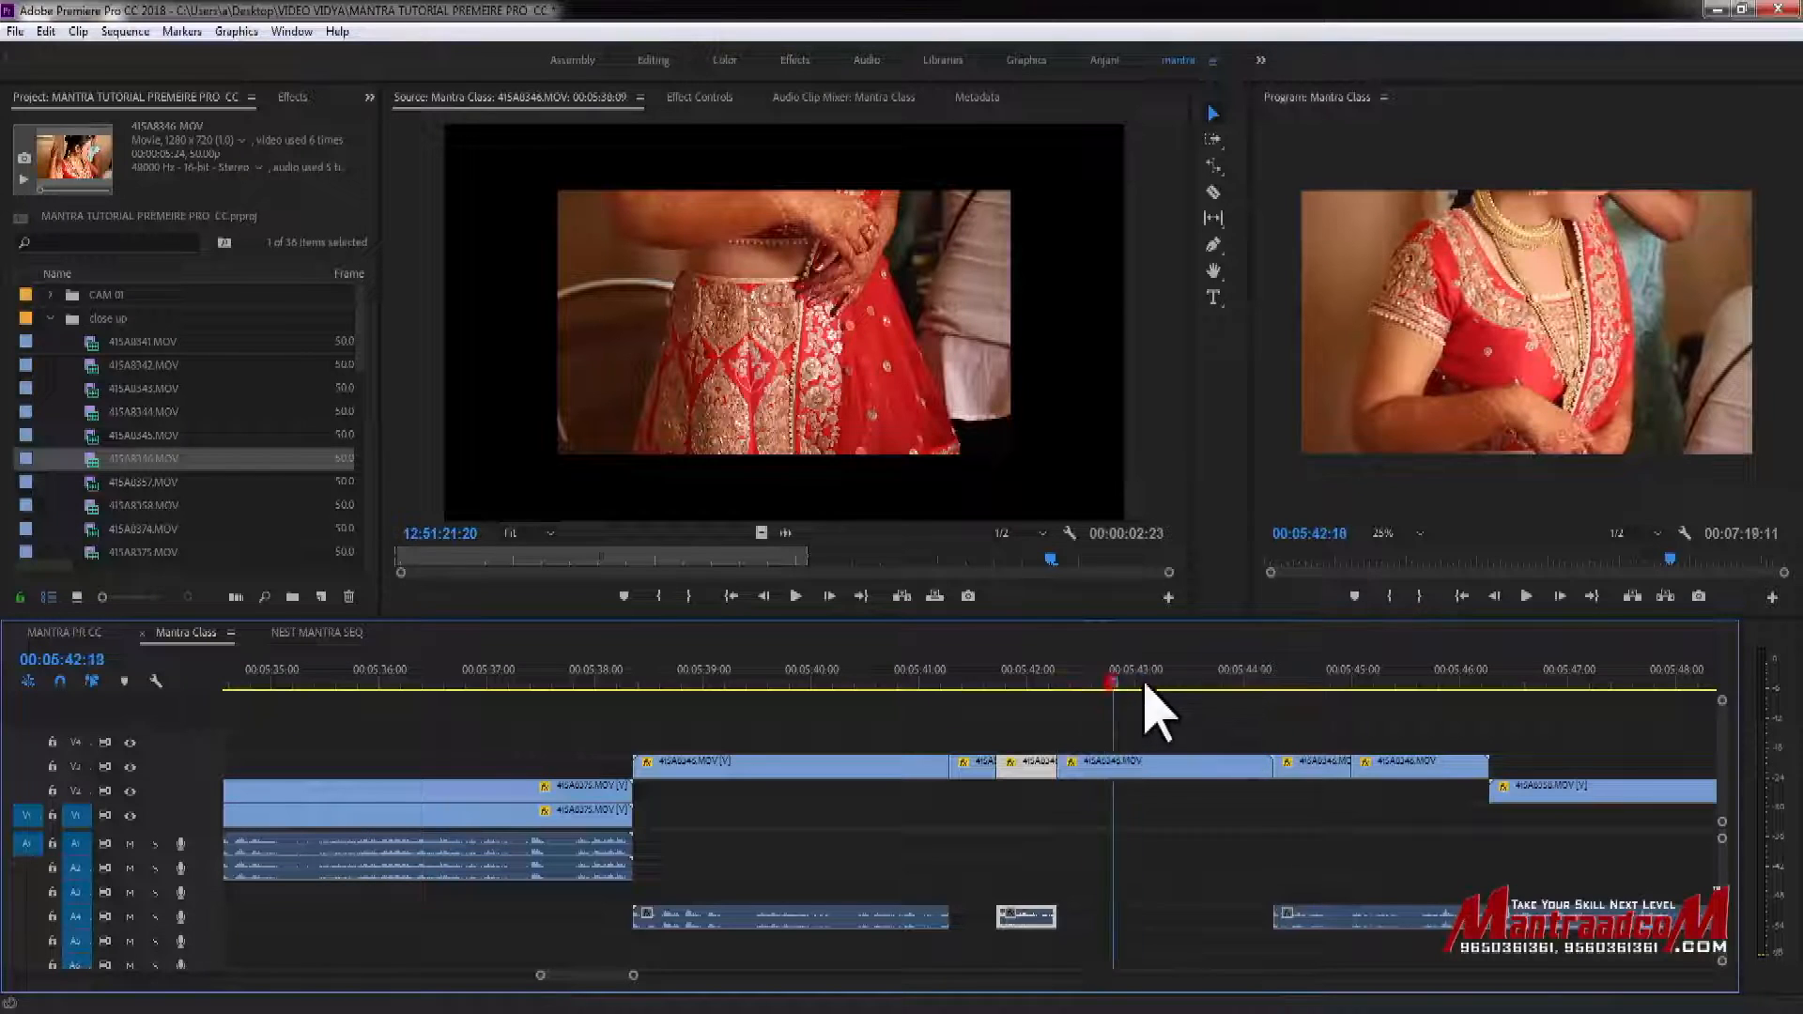
left_click(1296, 679)
left_click_drag(1301, 678, 1295, 715)
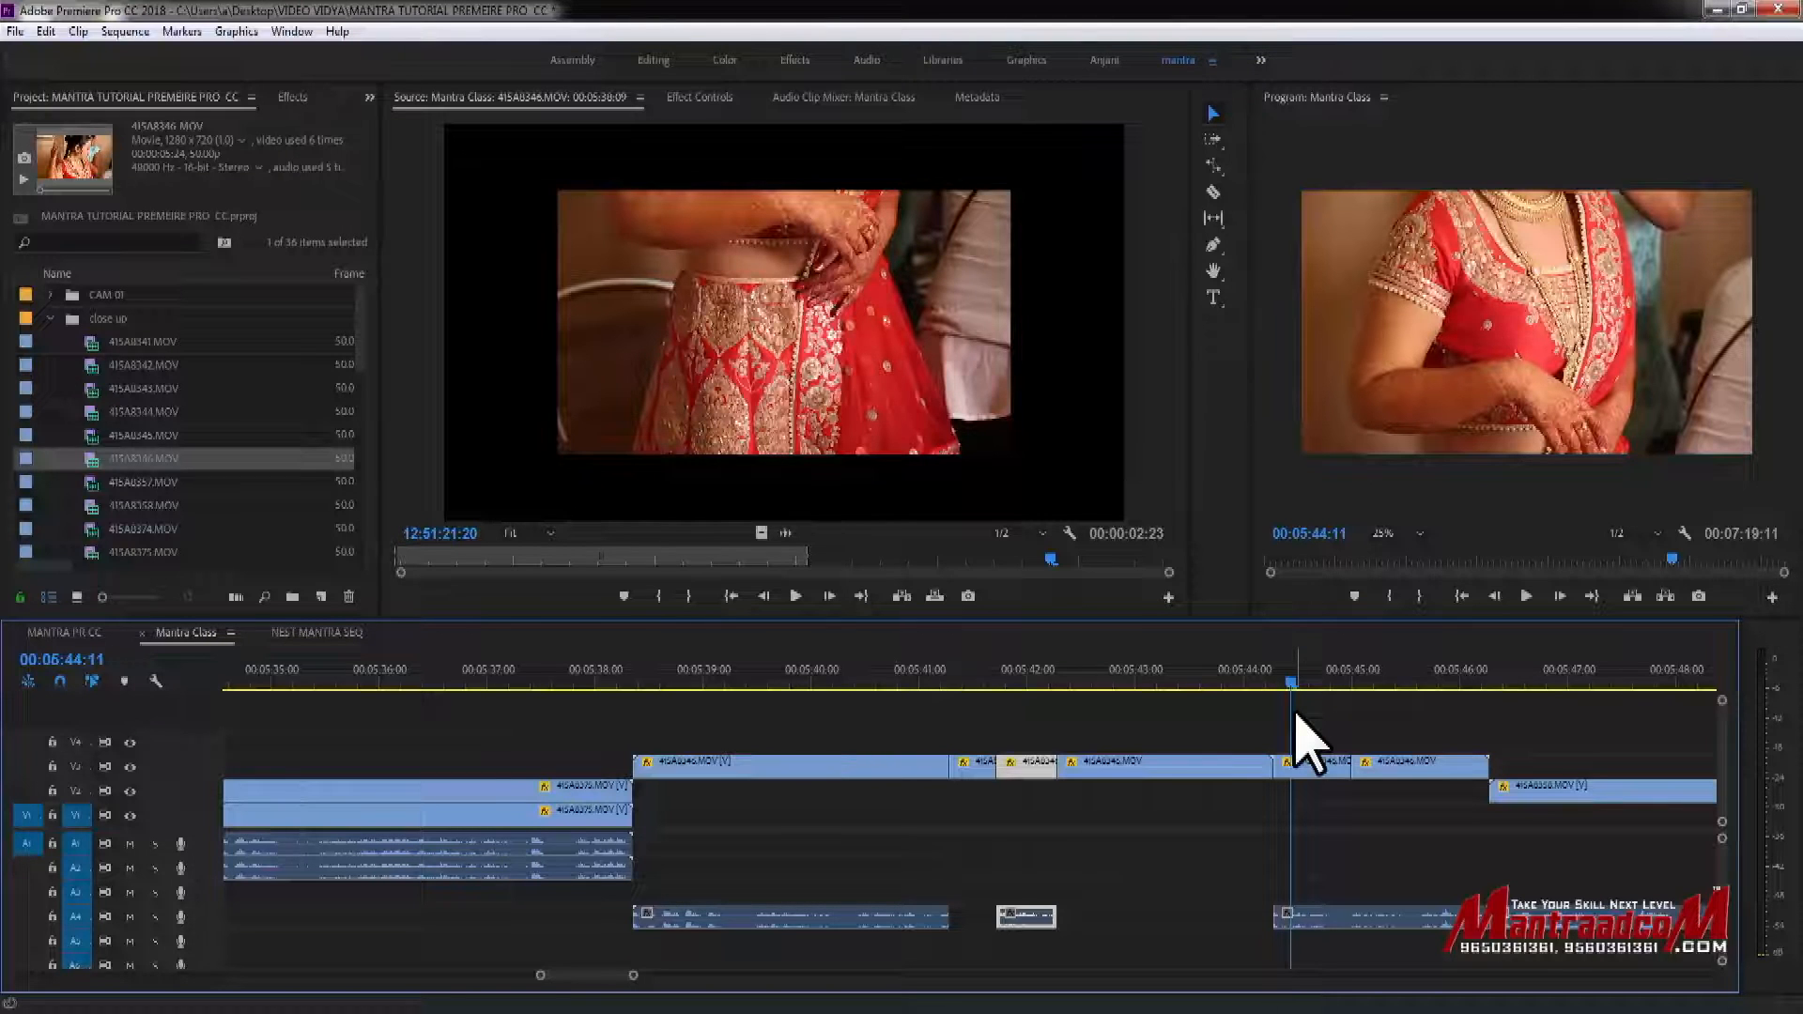
right_click(1173, 763)
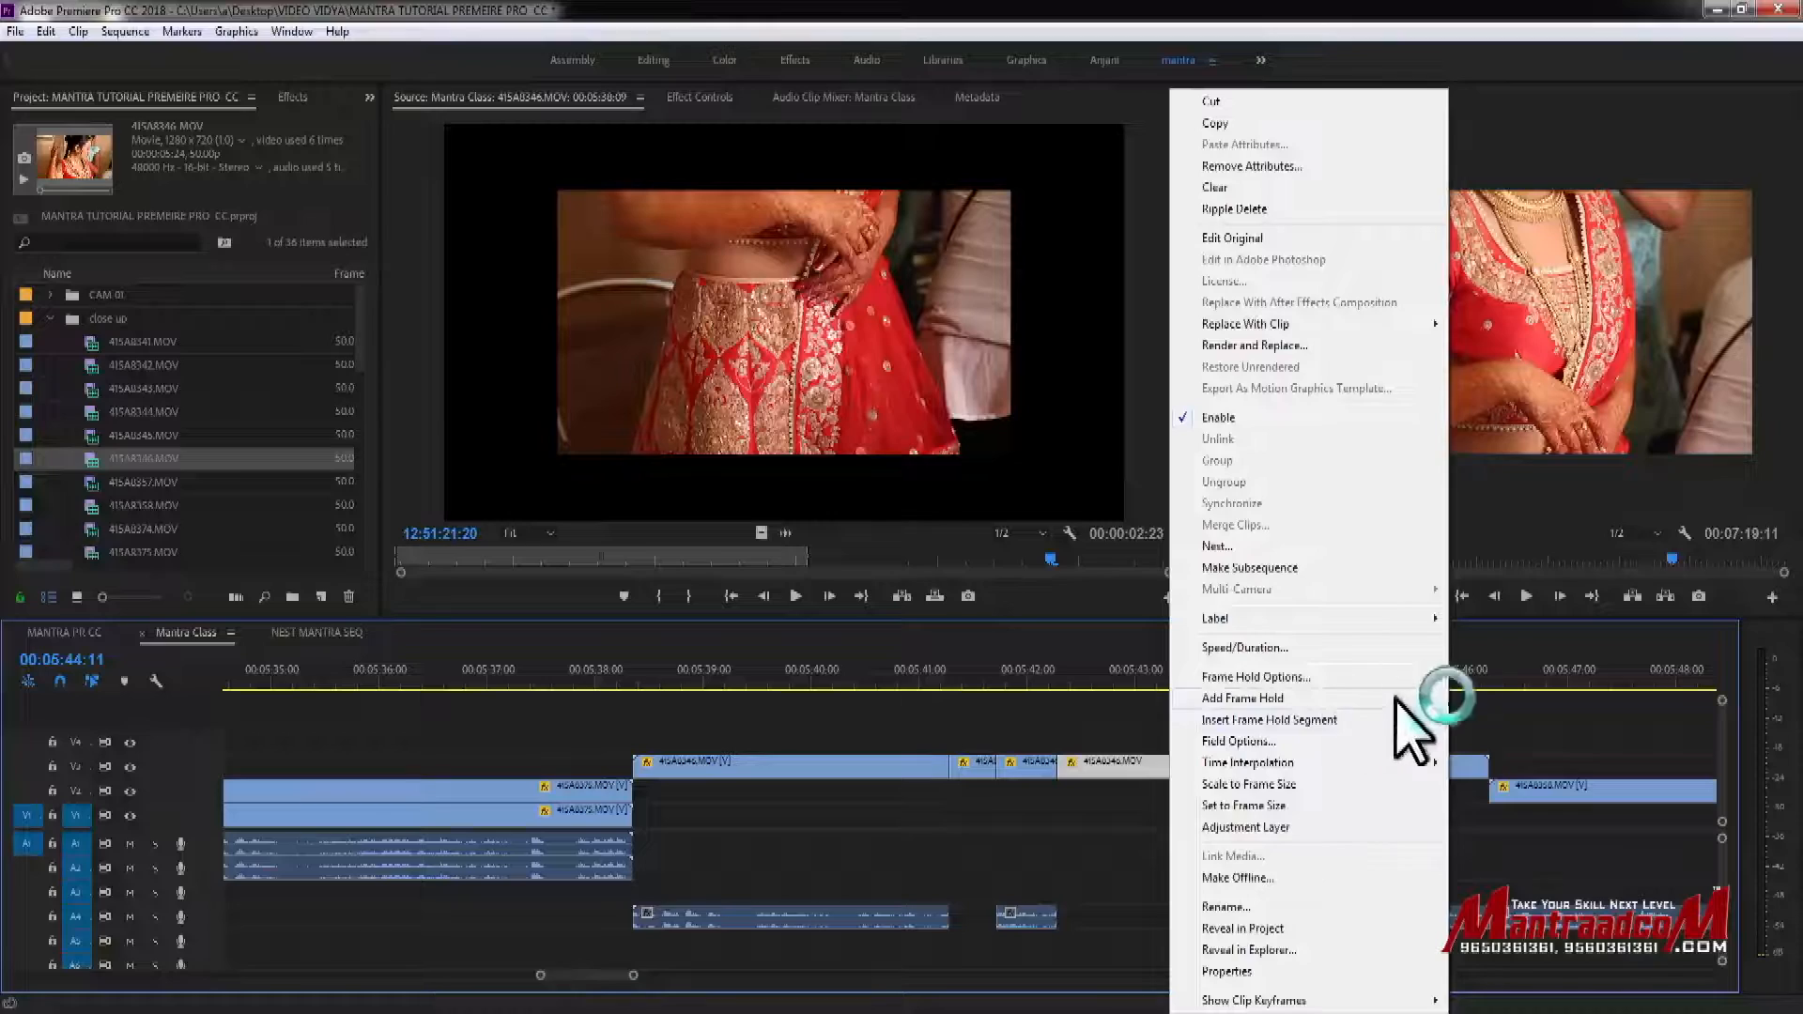
left_click(1503, 738)
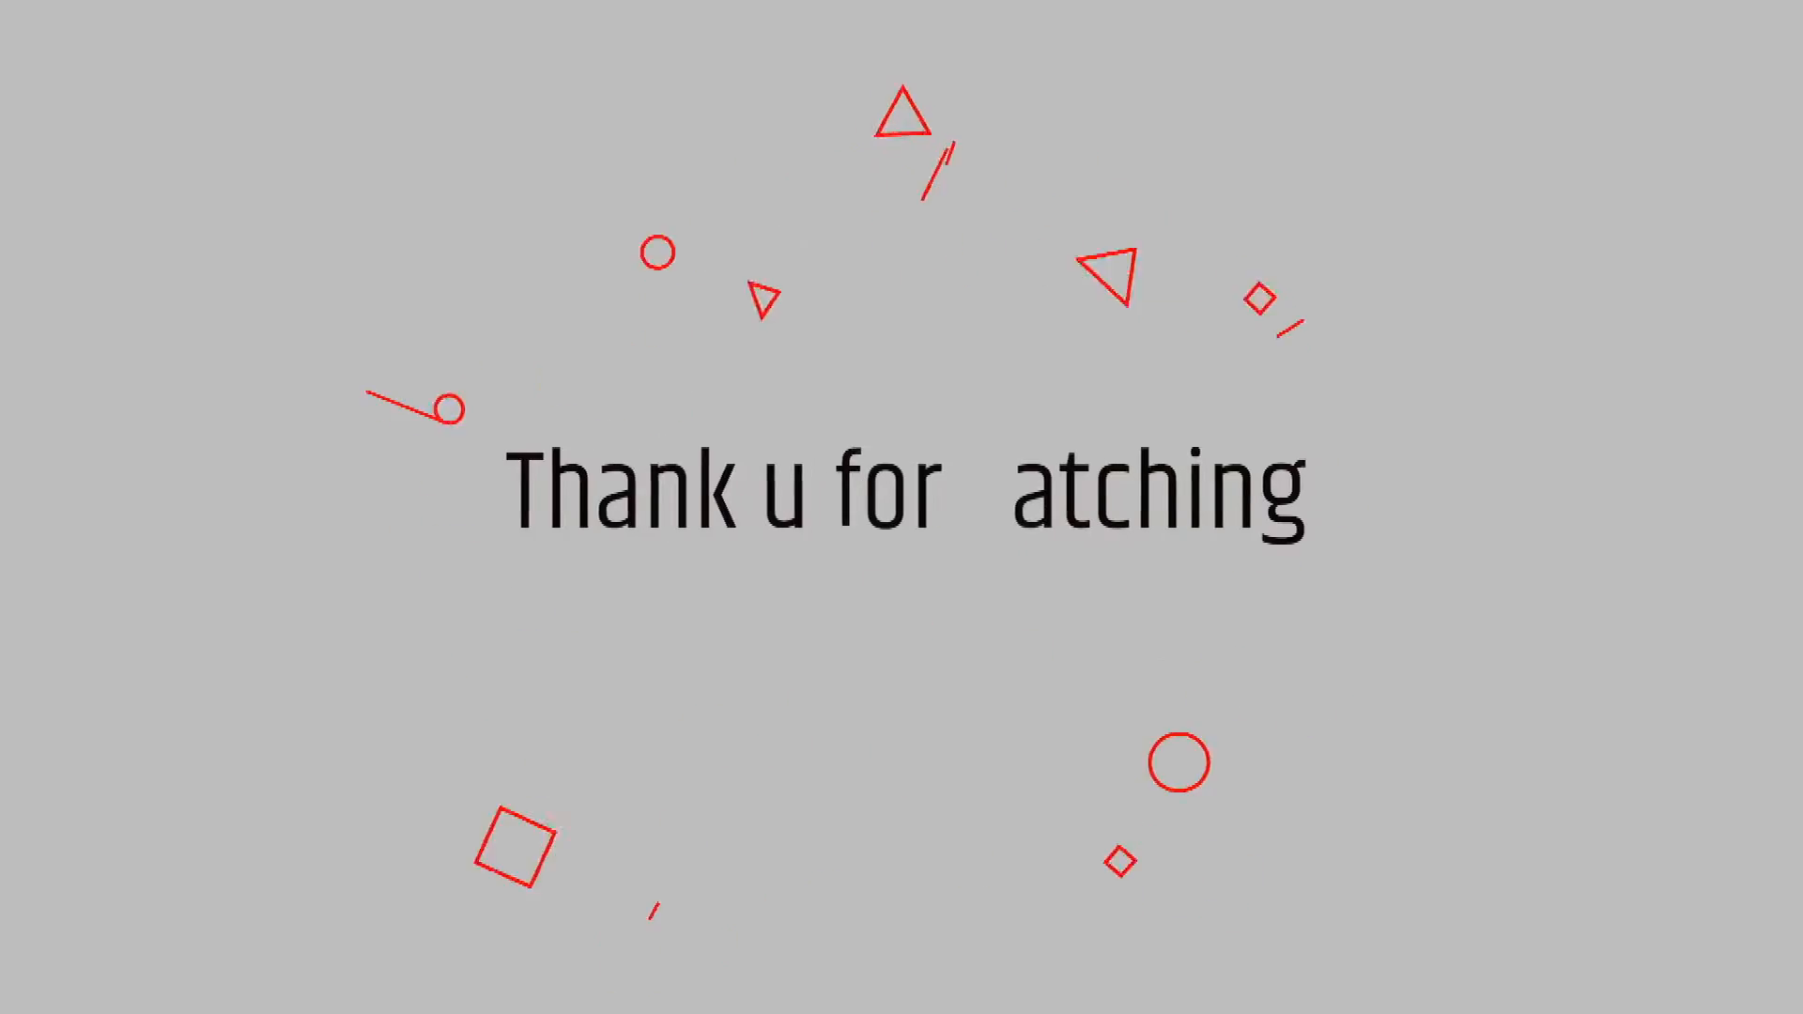